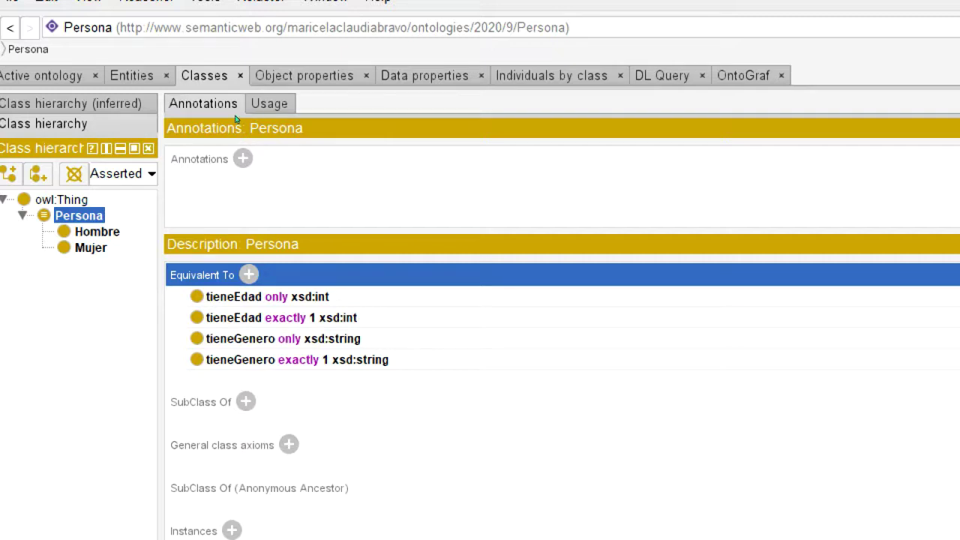
Add the universal data restriction tieneNombre only xsd:string to Persona's equivalent classes and save the ontology
{"action": "left_click", "coordinate": [248, 274]}
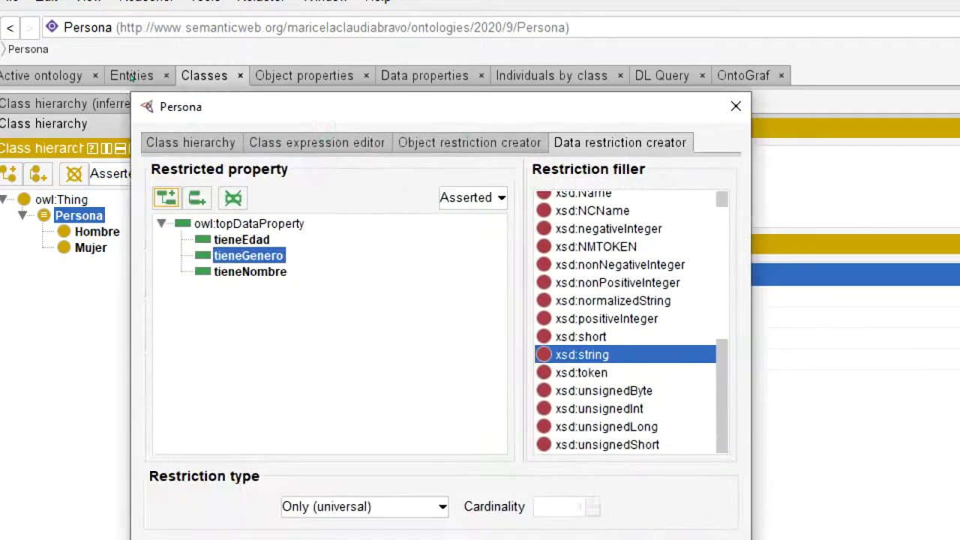
{"action": "key", "text": "Down"}
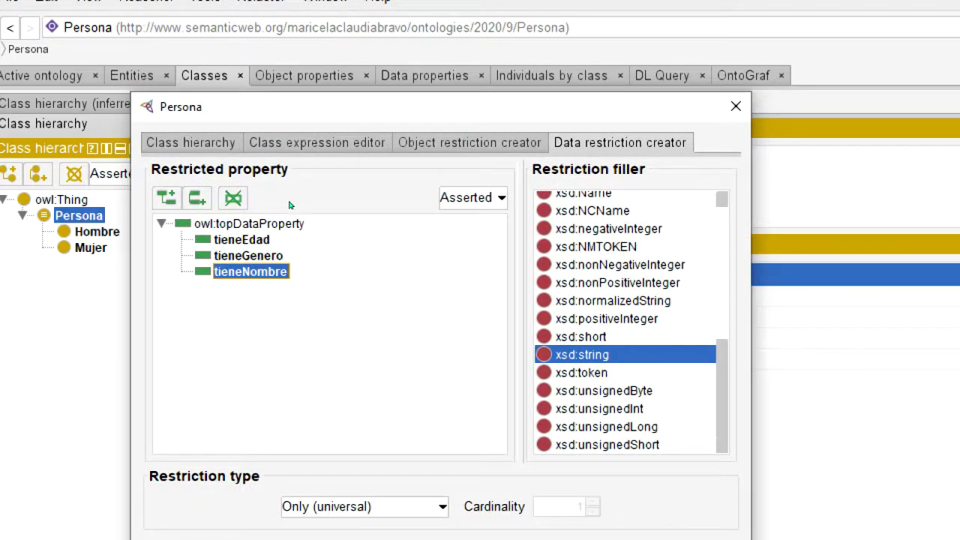
{"action": "key", "text": "Return"}
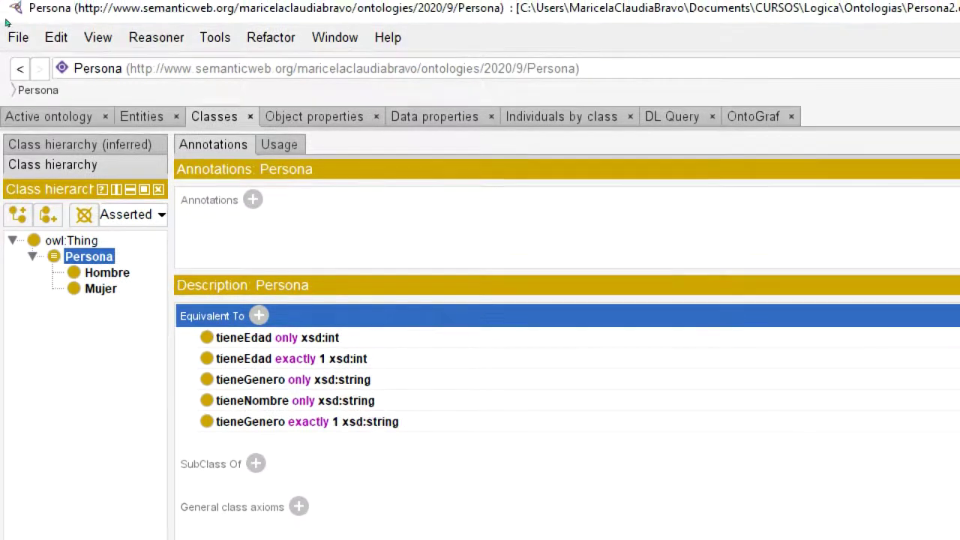
{"action": "left_click", "coordinate": [15, 33]}
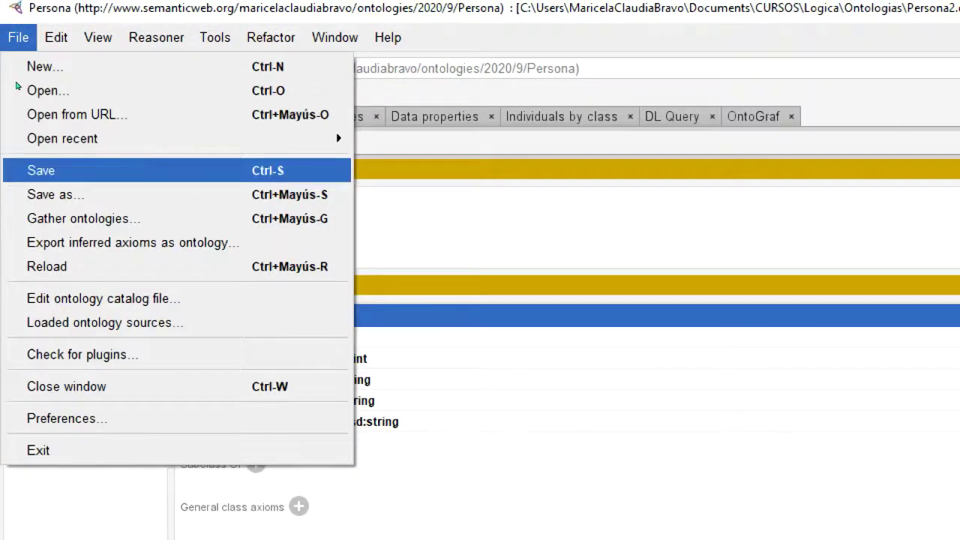
{"action": "left_click", "coordinate": [150, 171]}
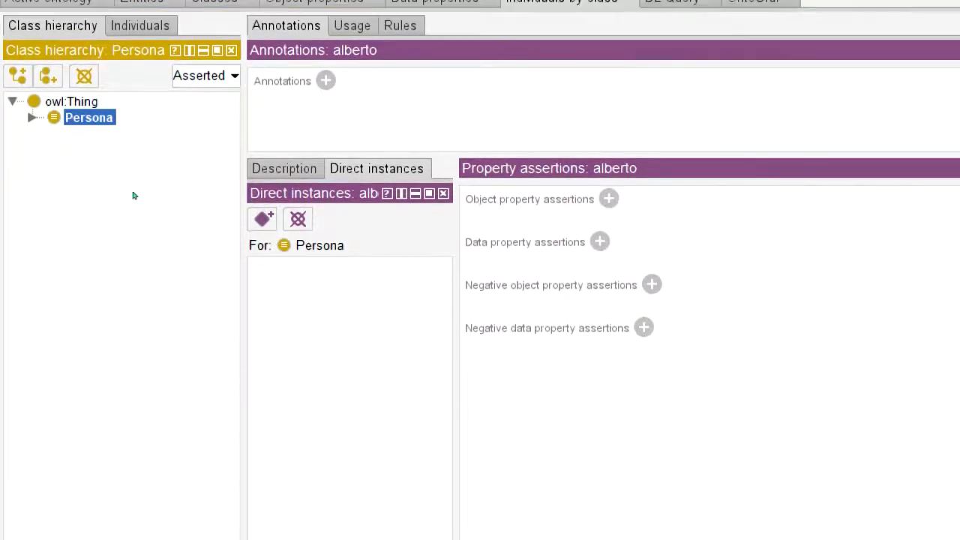
Create the named individual per1 as a direct instance of Persona and narrow the class hierarchy pane
{"action": "left_click", "coordinate": [263, 218]}
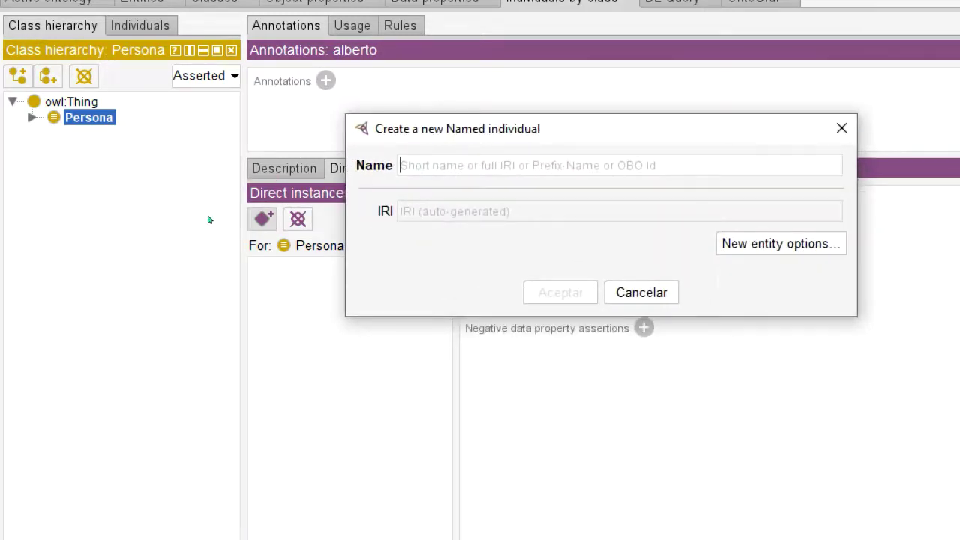
{"action": "type", "text": "per1"}
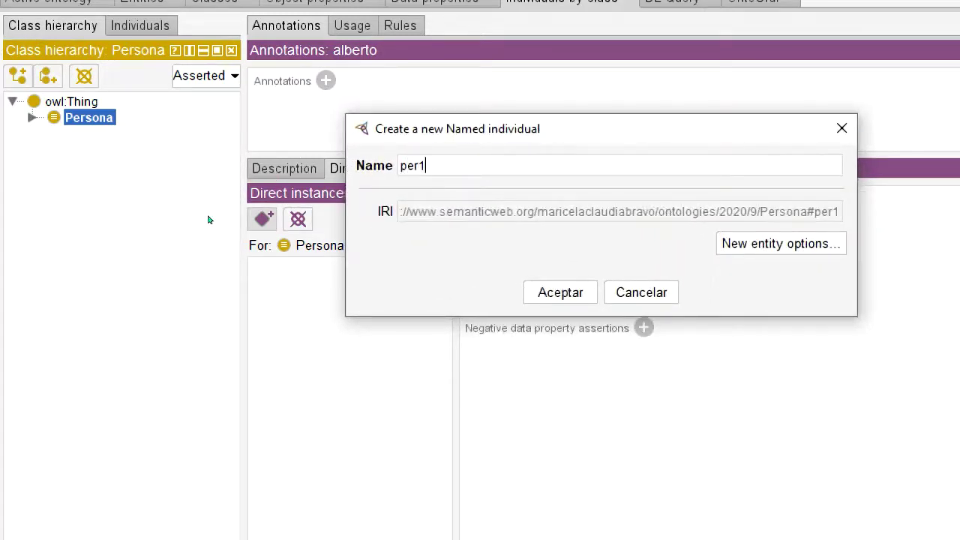
{"action": "key", "text": "Return"}
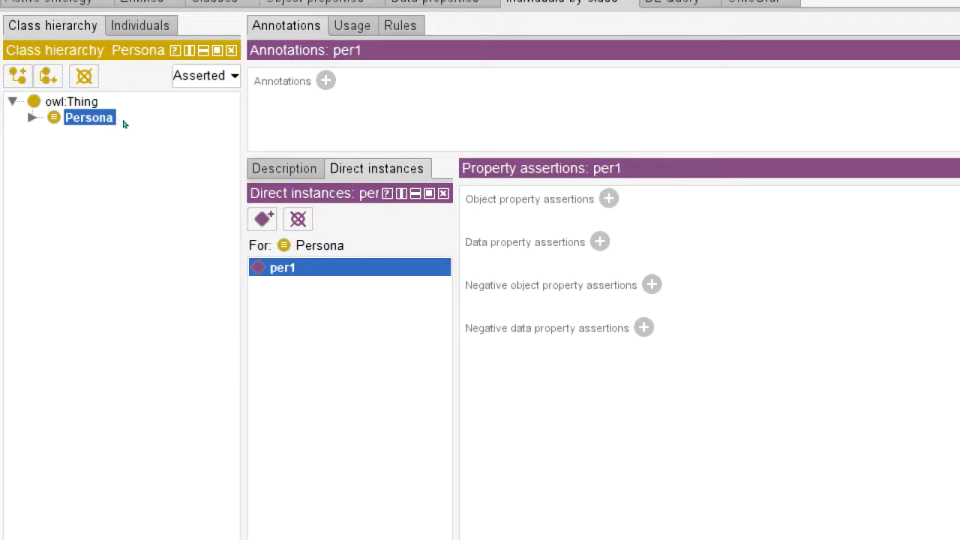
{"action": "left_click_drag", "start_coordinate": [241, 236], "coordinate": [171, 236]}
{"action": "left_click_drag", "start_coordinate": [85, 119], "coordinate": [88, 120]}
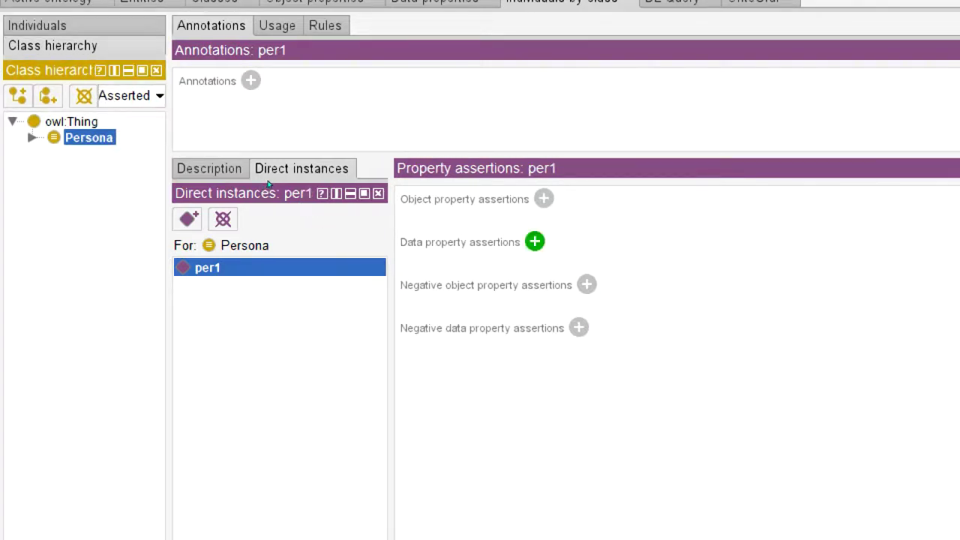
Assert the data property tieneNombre on per1 with the person's first name as an xsd:string value
{"action": "left_click", "coordinate": [534, 242]}
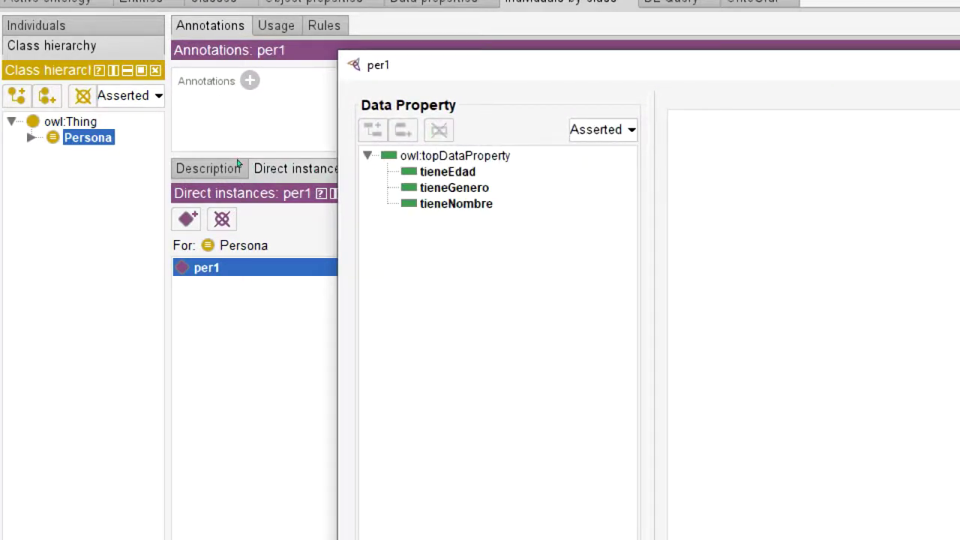
{"action": "type", "text": "Ramiro"}
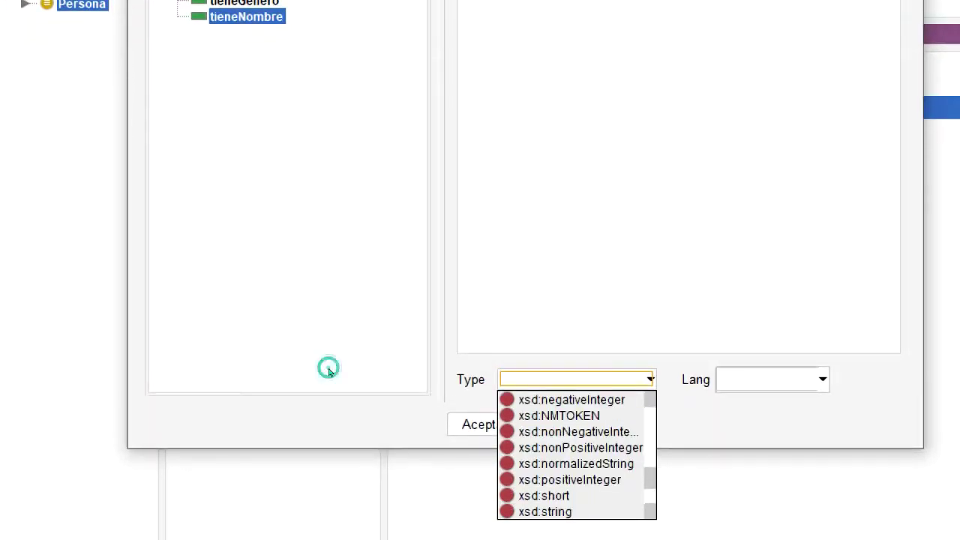
{"action": "key", "text": "Return"}
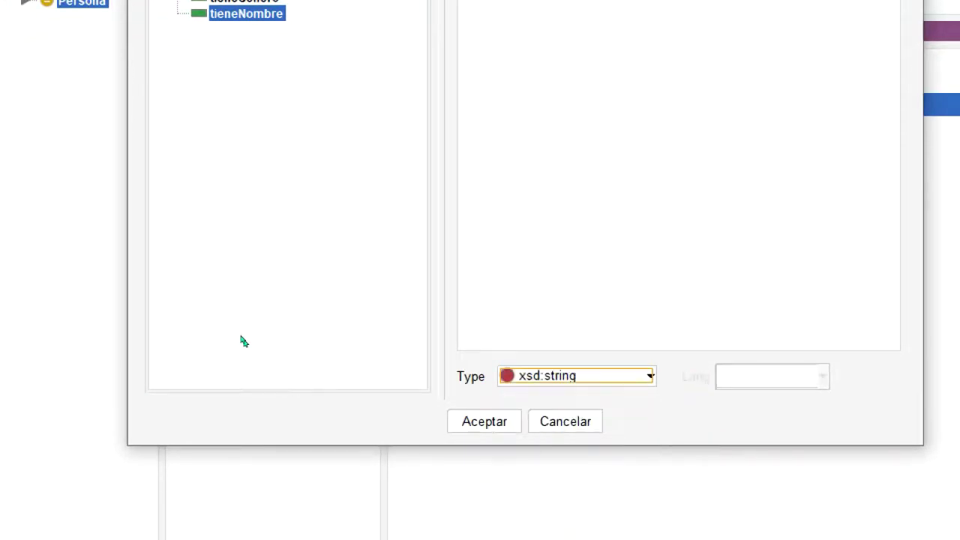
{"action": "key", "text": "Return"}
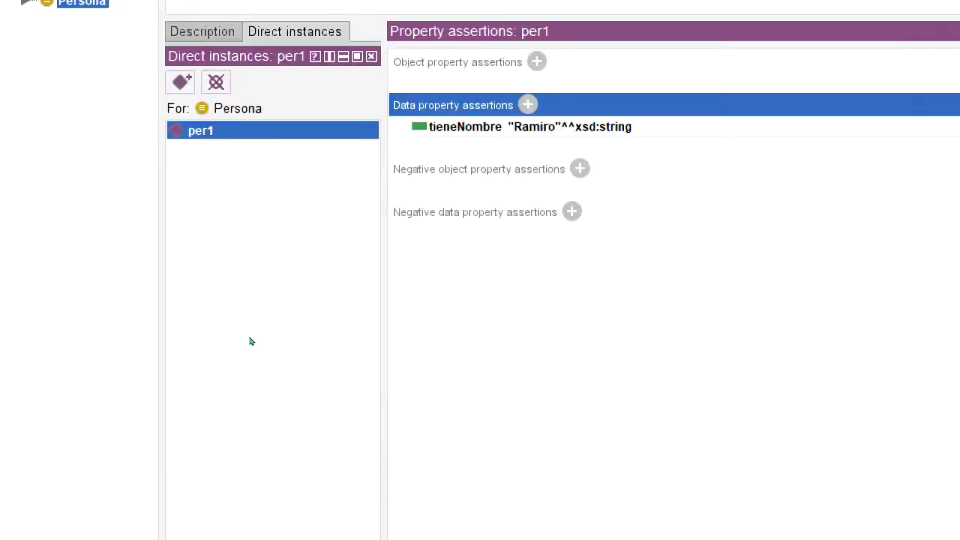
Assert the data property tieneGenero on per1 with the value Masculino of type xsd:string
{"action": "left_click", "coordinate": [265, 179]}
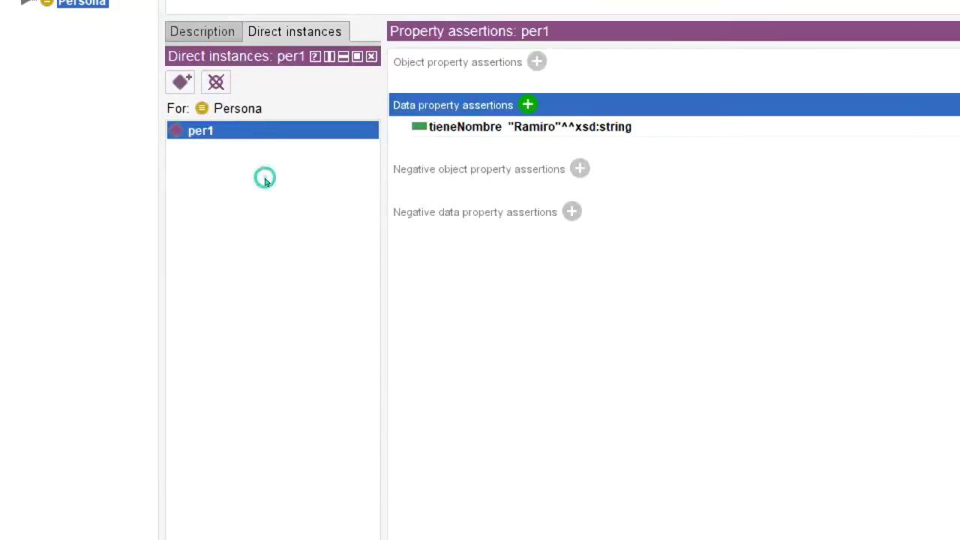
{"action": "left_click", "coordinate": [429, 187]}
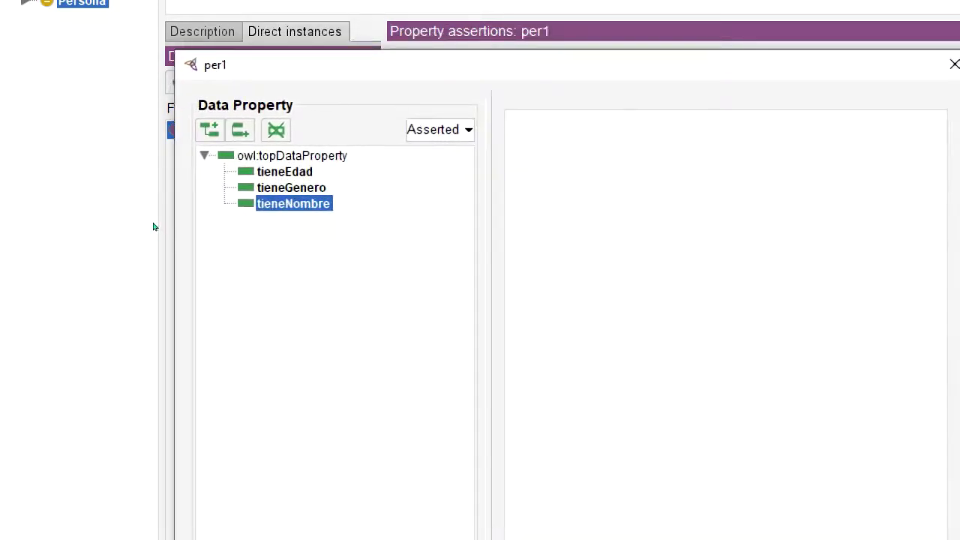
{"action": "type", "text": "Masculino"}
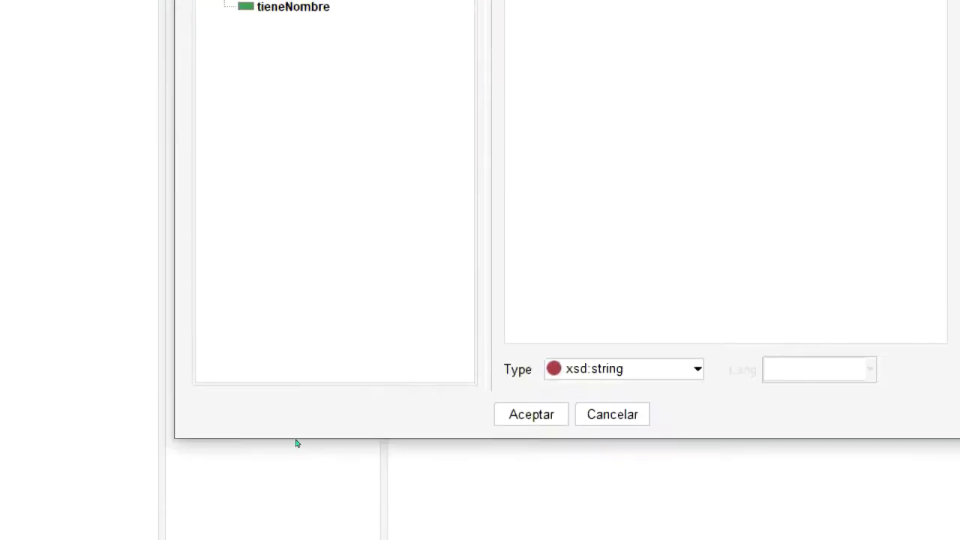
{"action": "key", "text": "Return"}
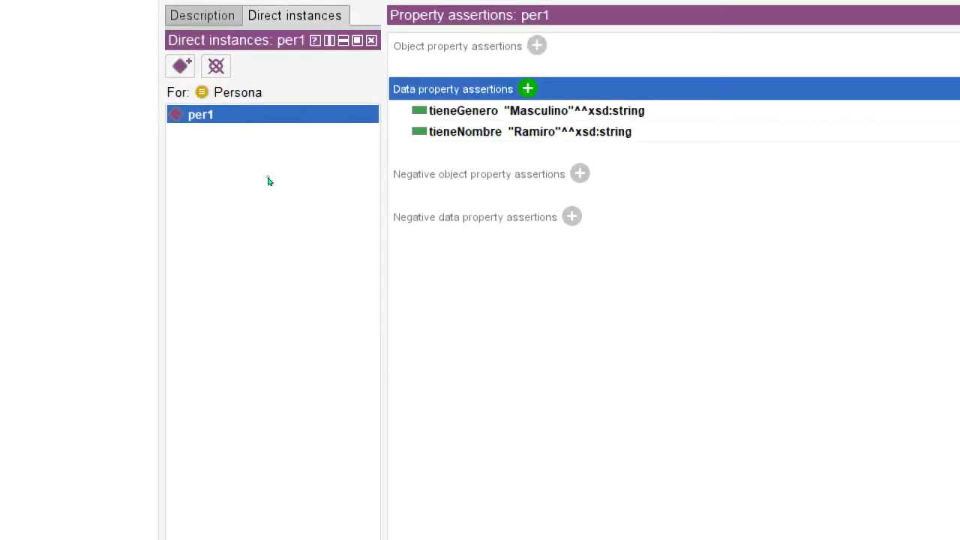
Assert the data property tieneEdad on per1 with the value 25 of type xsd:int and save the ontology
{"action": "left_click", "coordinate": [528, 89]}
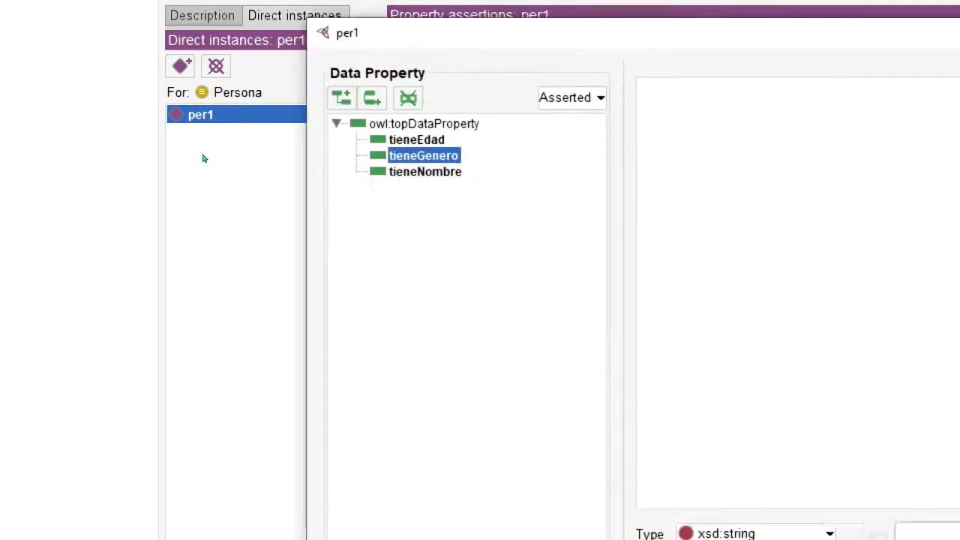
{"action": "key", "text": "Up"}
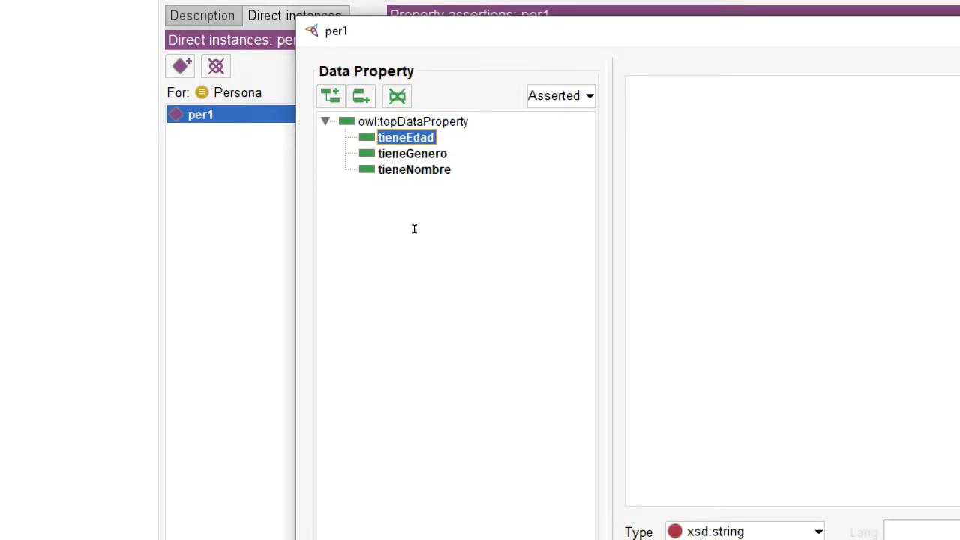
{"action": "key", "text": "Tab"}
{"action": "type", "text": "25"}
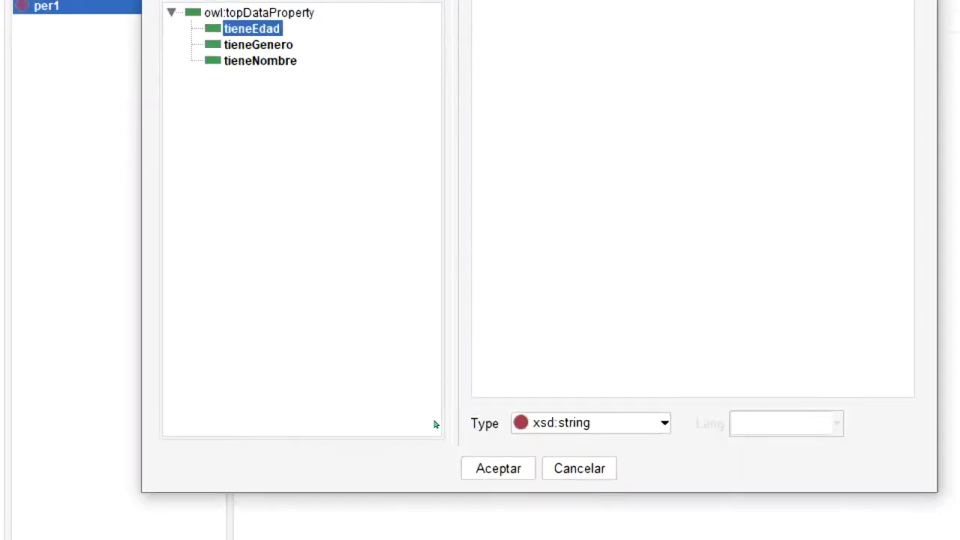
{"action": "key", "text": "Tab"}
{"action": "key", "text": "Down"}
{"action": "key", "text": "Up"}
{"action": "key", "text": "Up"}
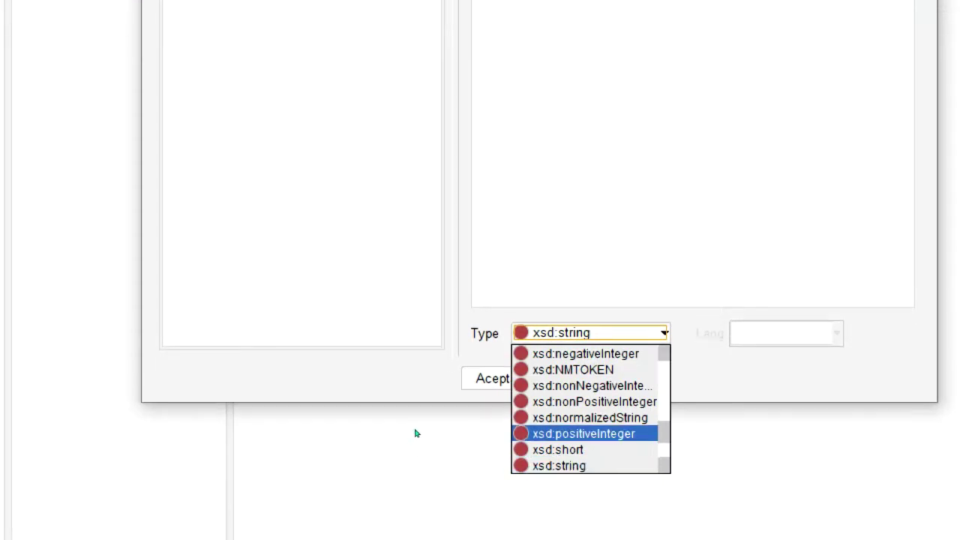
{"action": "scroll", "coordinate": [414, 430], "scroll_direction": "up", "scroll_amount": 3}
{"action": "left_click", "coordinate": [375, 422]}
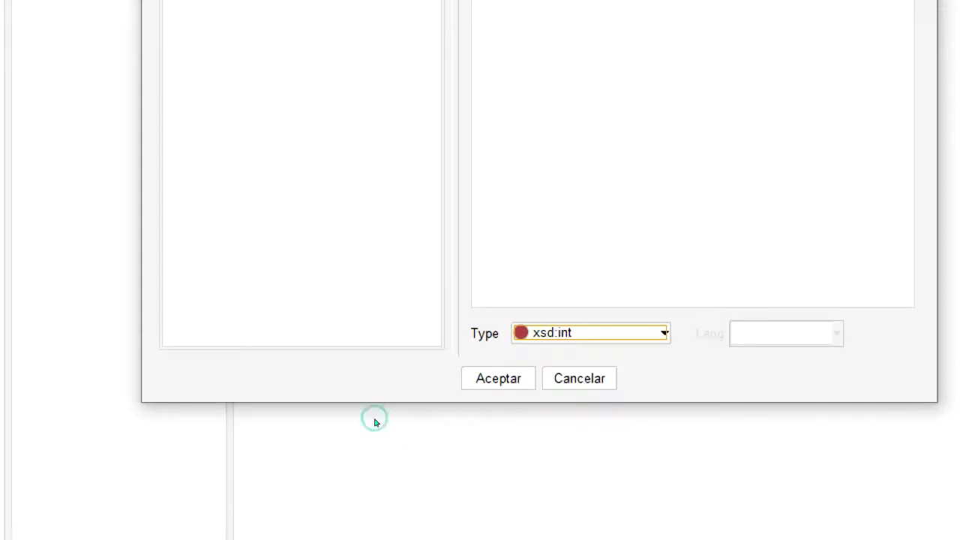
{"action": "key", "text": "Return"}
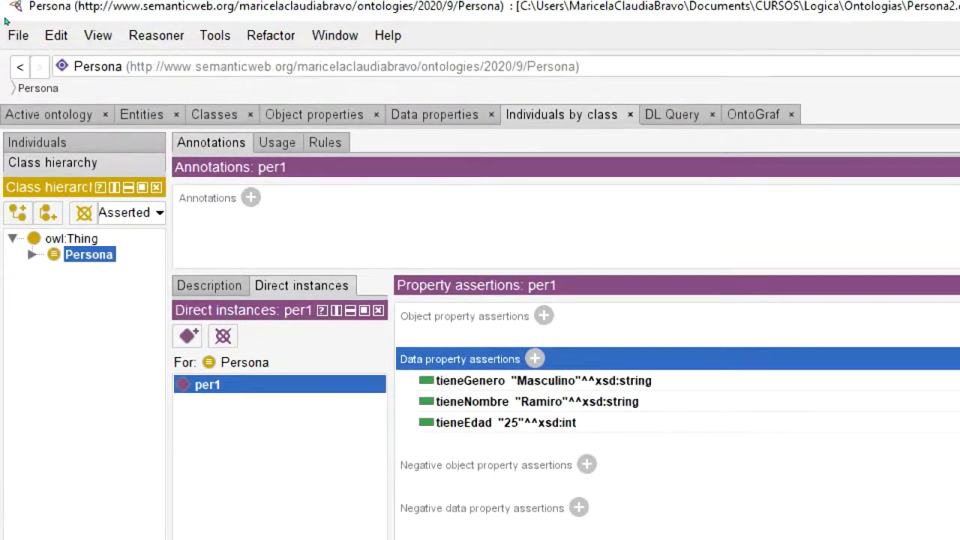
{"action": "left_click", "coordinate": [18, 36]}
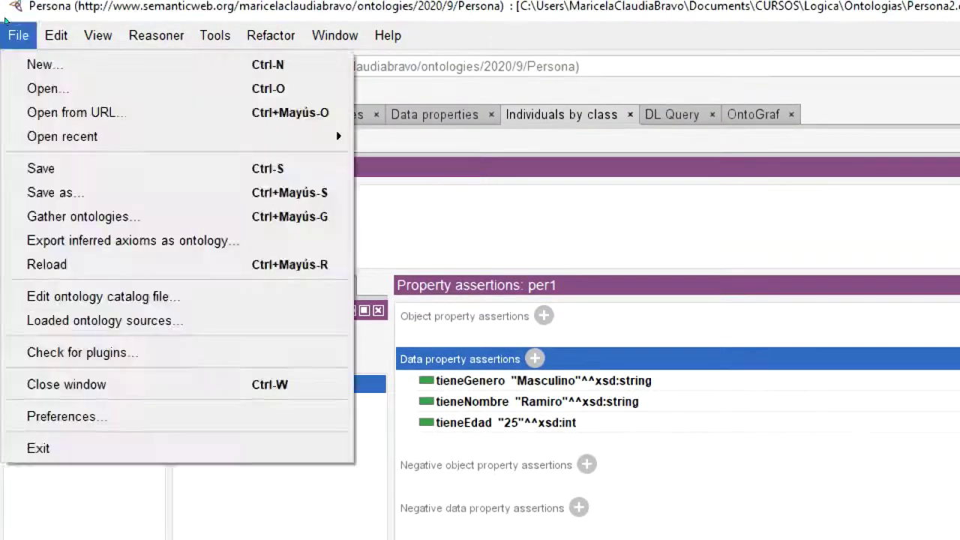
{"action": "left_click", "coordinate": [30, 164]}
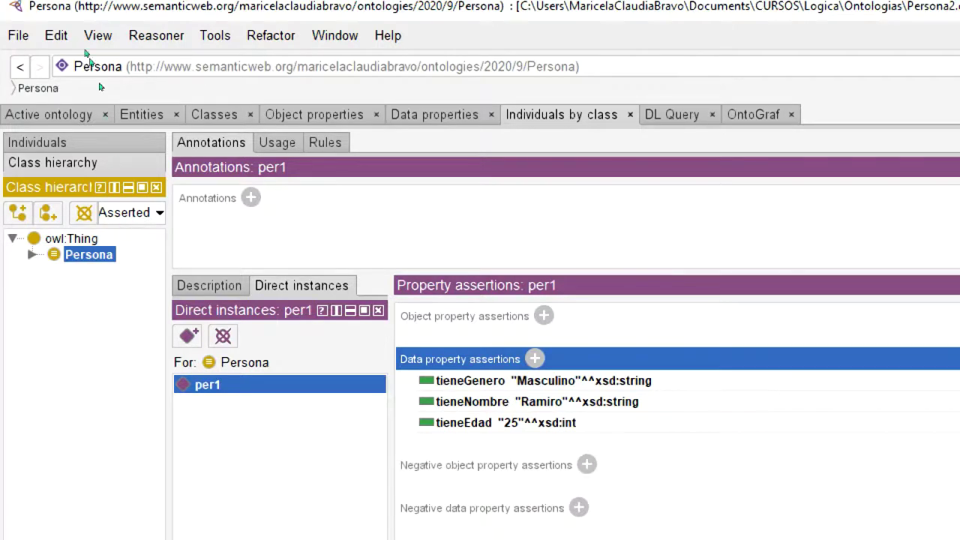
Start the HermiT reasoner and check its processing log in the console window
{"action": "left_click_drag", "start_coordinate": [76, 8], "coordinate": [76, 10]}
{"action": "key", "text": "alt+r"}
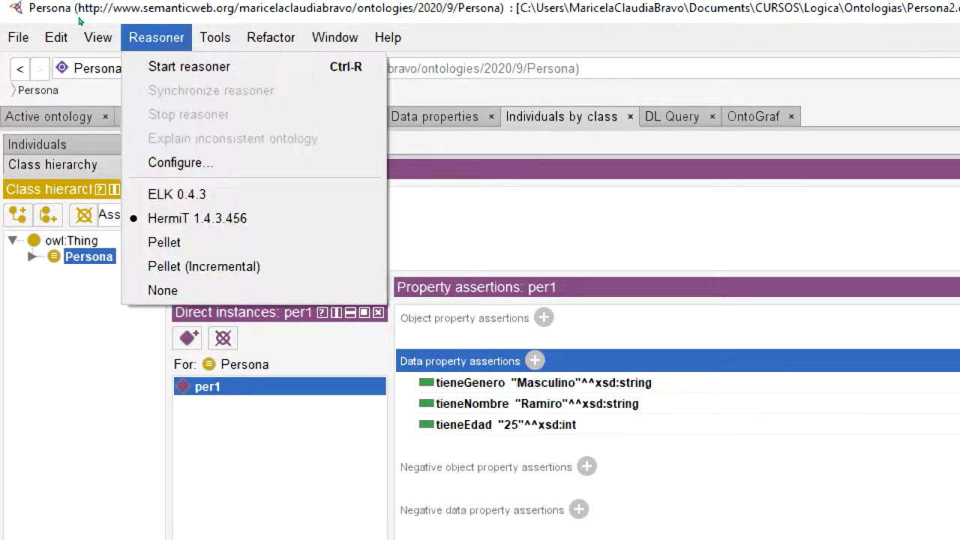
{"action": "key", "text": "Down"}
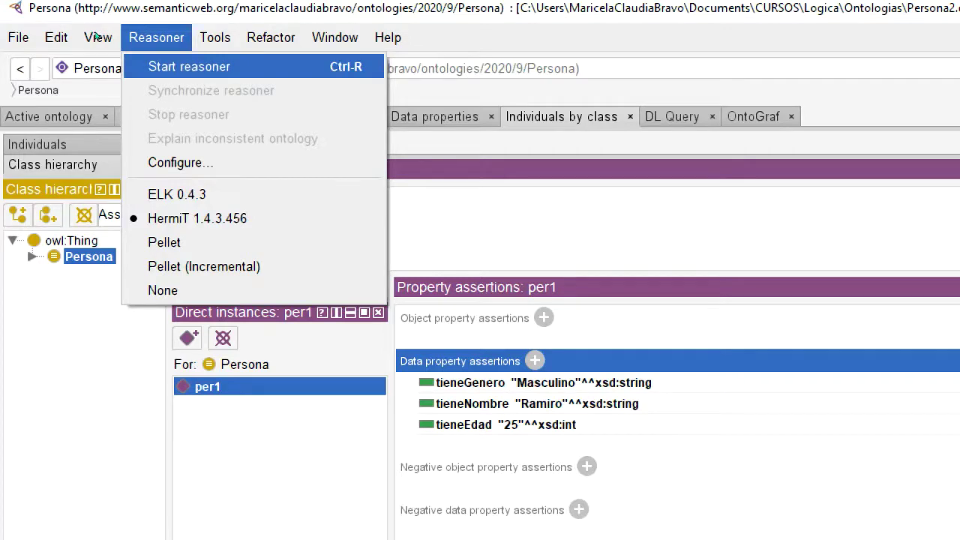
{"action": "key", "text": "Return"}
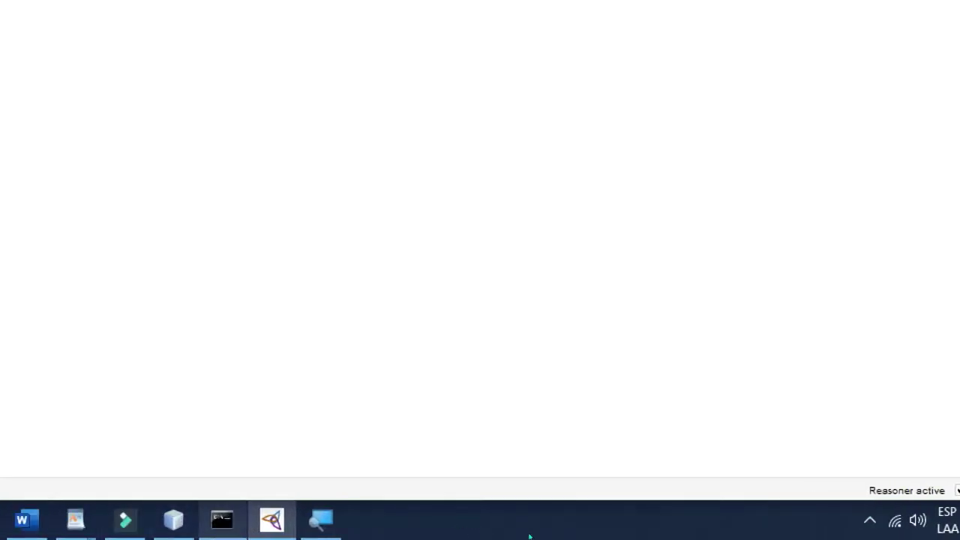
{"action": "left_click", "coordinate": [223, 520]}
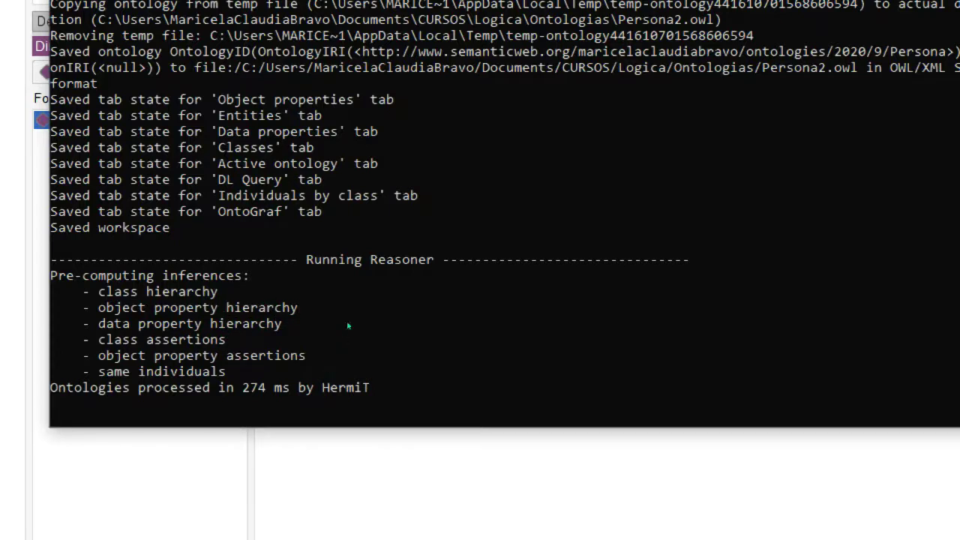
{"action": "key", "text": "alt+Tab"}
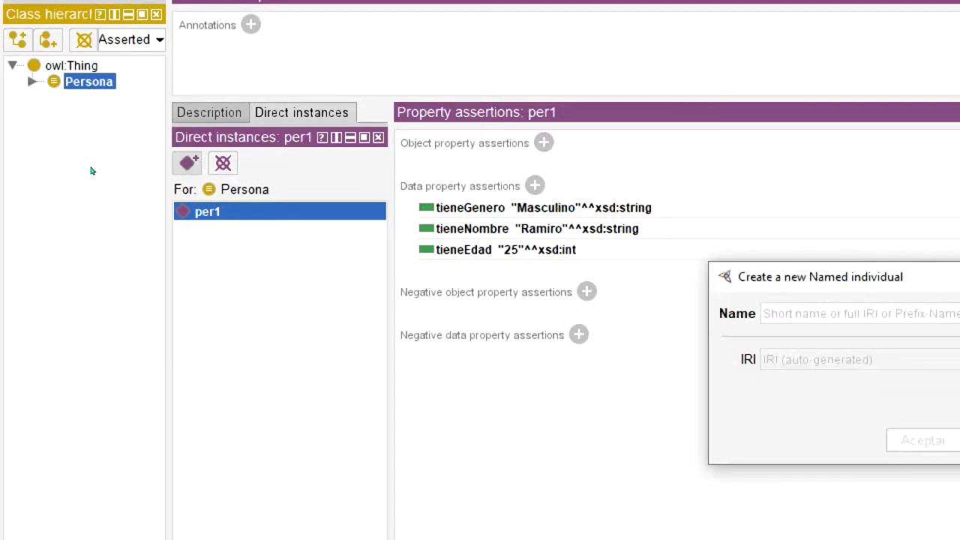
Create a second named individual, per2, as a direct instance of Persona
{"action": "type", "text": "per2"}
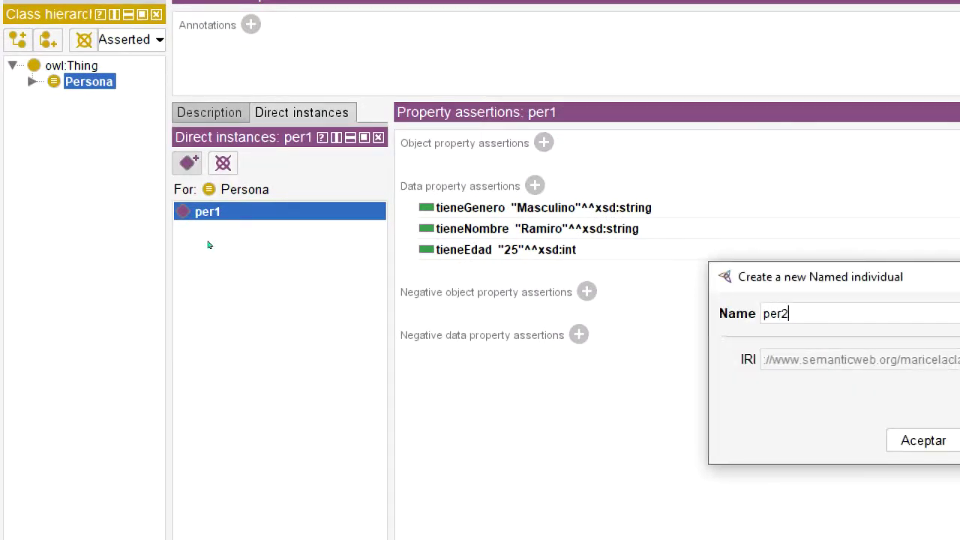
{"action": "key", "text": "Return"}
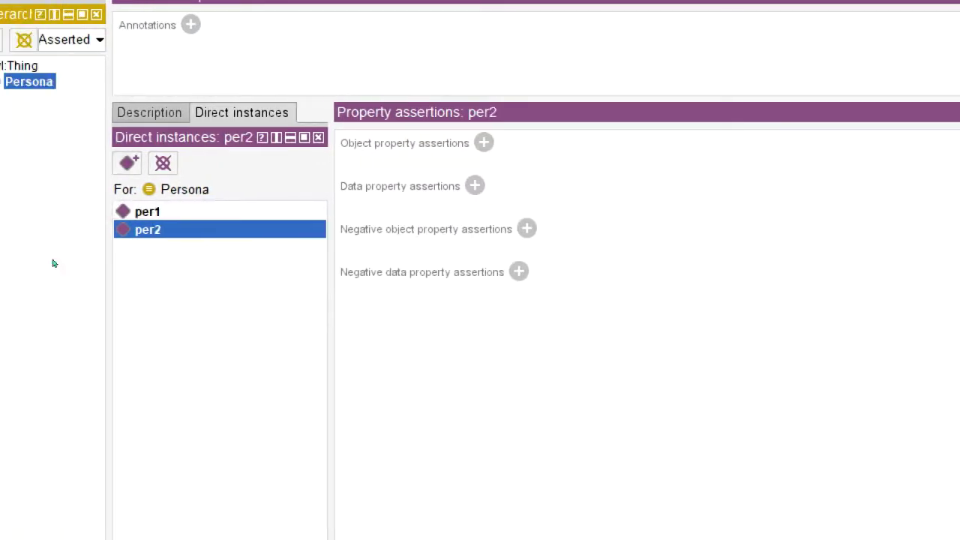
Assert the data property tieneNombre on per2 with the person's first name as a value of type xsd:string
{"action": "left_click", "coordinate": [267, 180]}
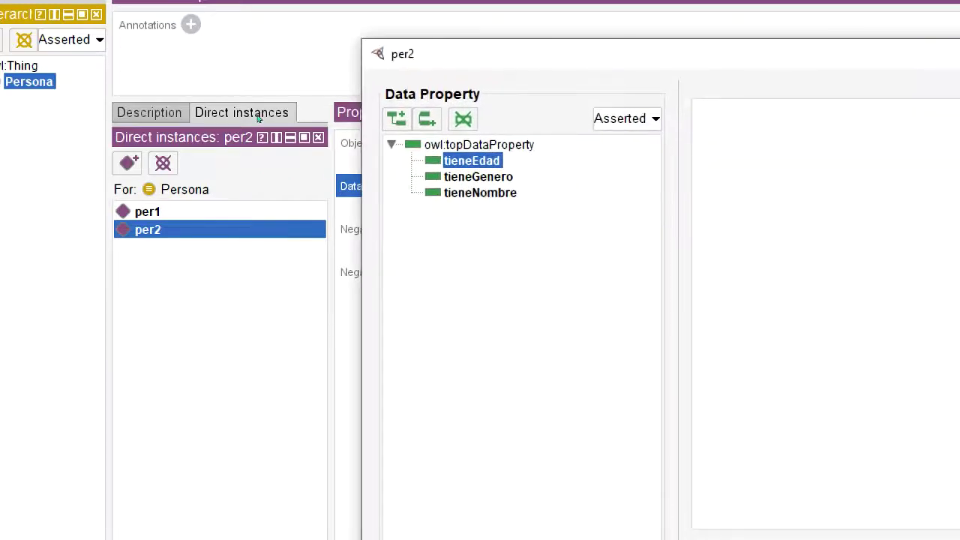
{"action": "key", "text": "Down"}
{"action": "key", "text": "Down"}
{"action": "left_click", "coordinate": [351, 114]}
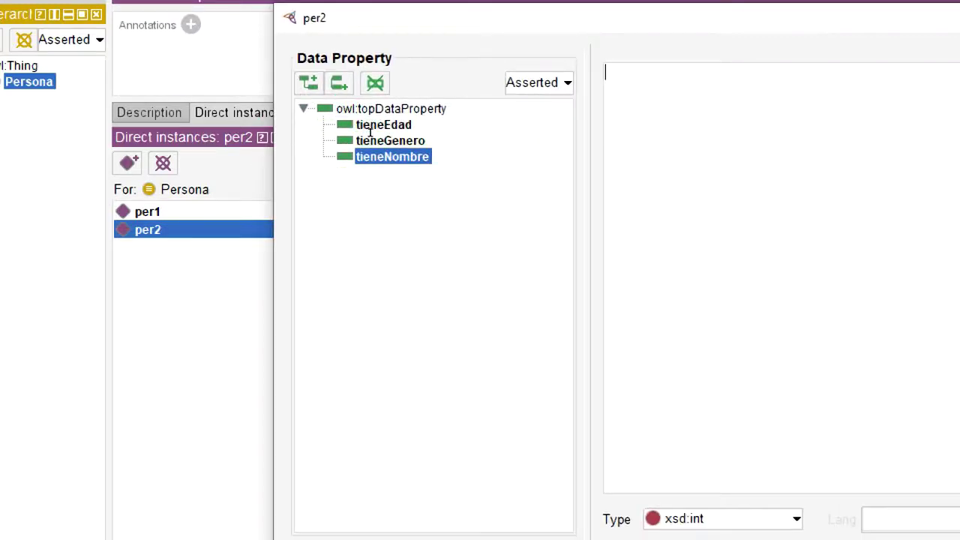
{"action": "type", "text": "Jimena"}
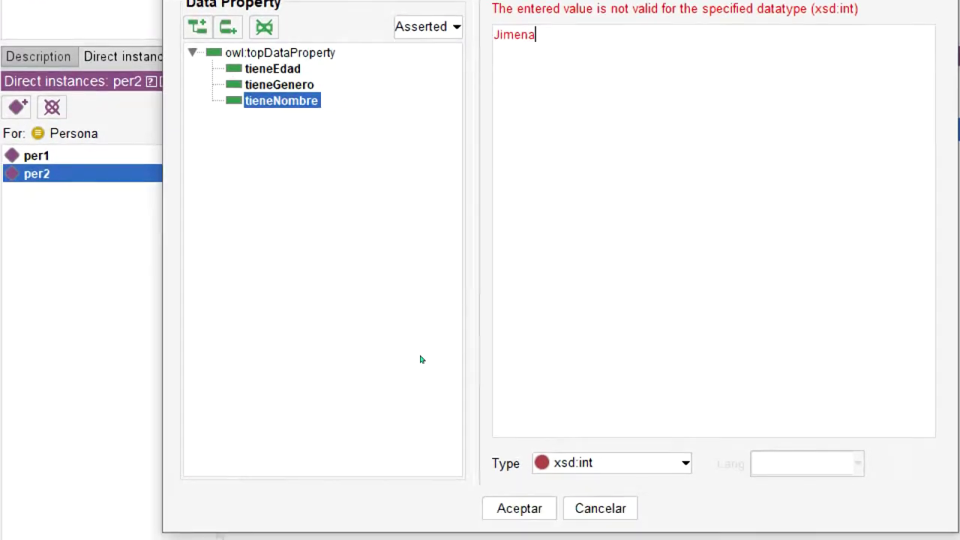
{"action": "key", "text": "alt+Down"}
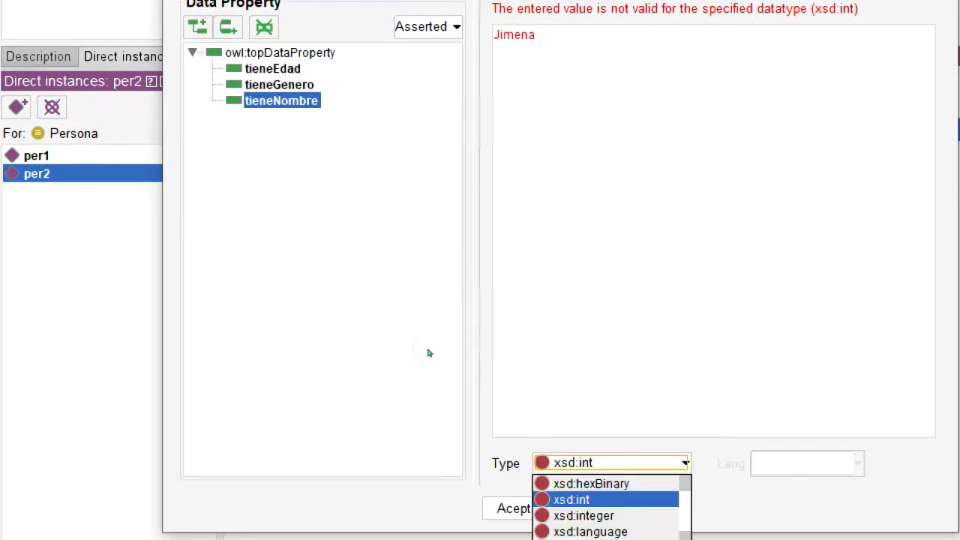
{"action": "key", "text": "Down"}
{"action": "key", "text": "Down"}
{"action": "key", "text": "Down"}
{"action": "key", "text": "Down"}
{"action": "key", "text": "Down"}
{"action": "key", "text": "Down"}
{"action": "key", "text": "Down"}
{"action": "key", "text": "Down"}
{"action": "key", "text": "Down"}
{"action": "key", "text": "Down"}
{"action": "key", "text": "Down"}
{"action": "key", "text": "Down"}
{"action": "key", "text": "Down"}
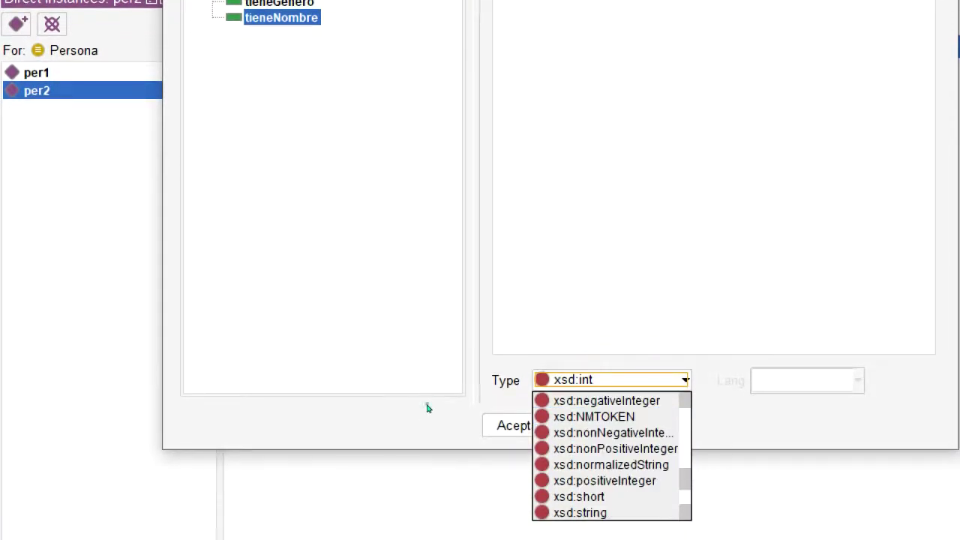
{"action": "key", "text": "Return"}
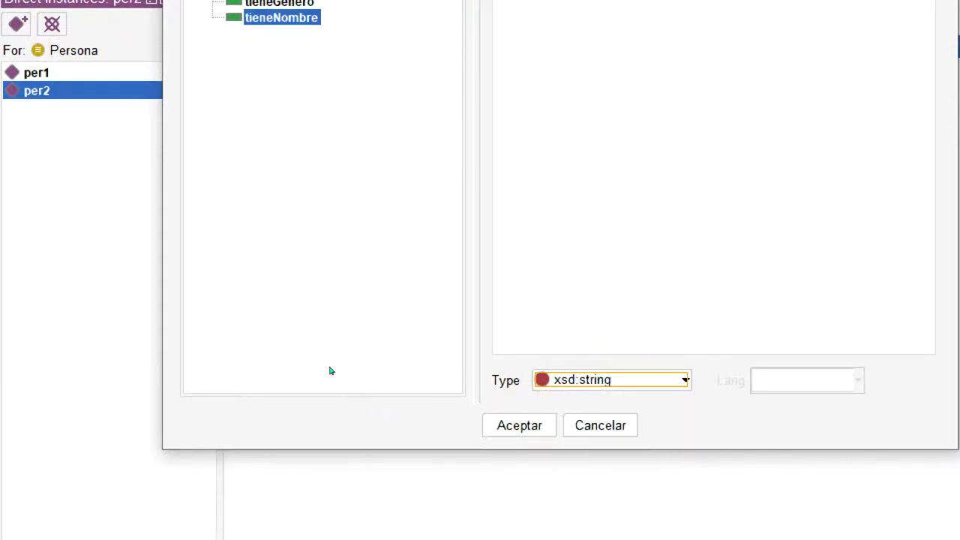
{"action": "key", "text": "Return"}
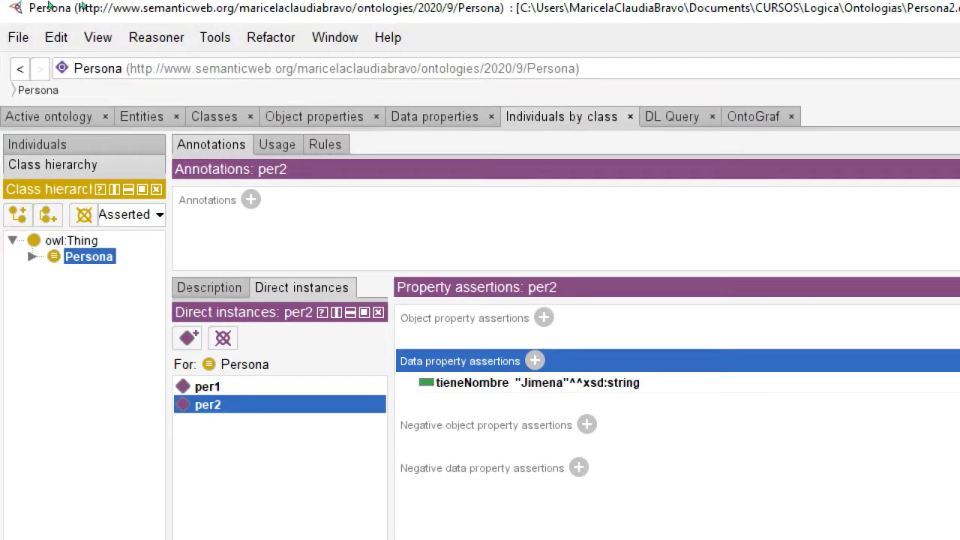
Stop the running HermiT reasoner
{"action": "key", "text": "alt+r"}
{"action": "key", "text": "Down"}
{"action": "key", "text": "Down"}
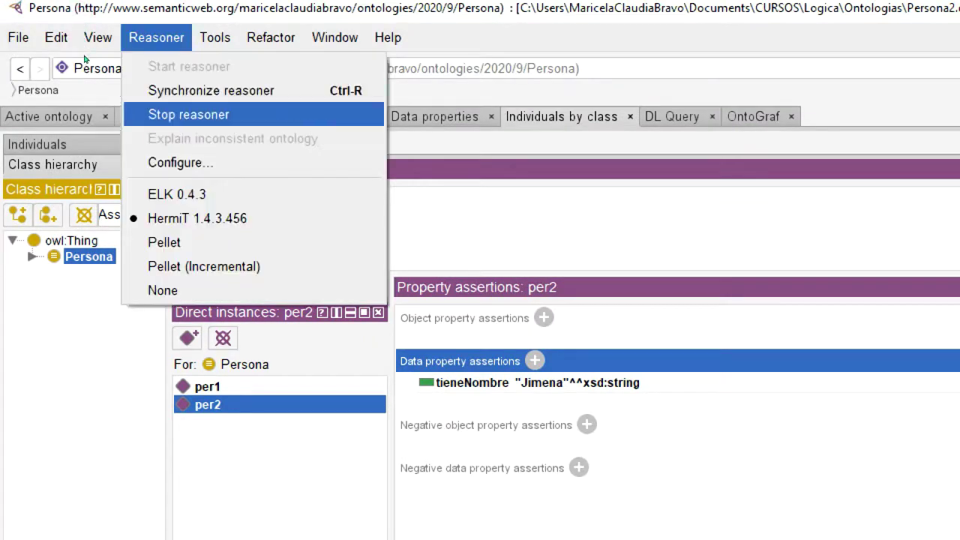
{"action": "key", "text": "Return"}
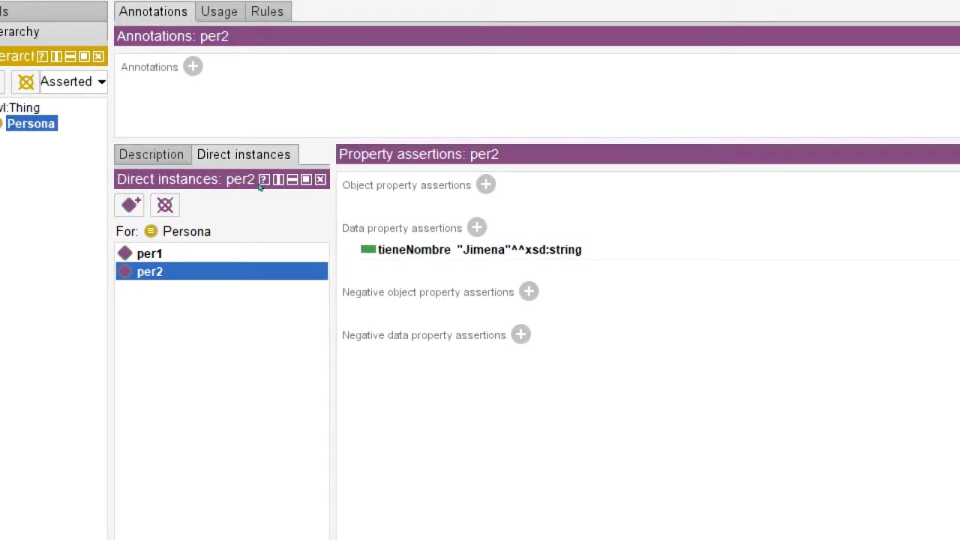
Assert the data property tieneEdad on per2 with the value 21 of type xsd:string
{"action": "left_click", "coordinate": [476, 227]}
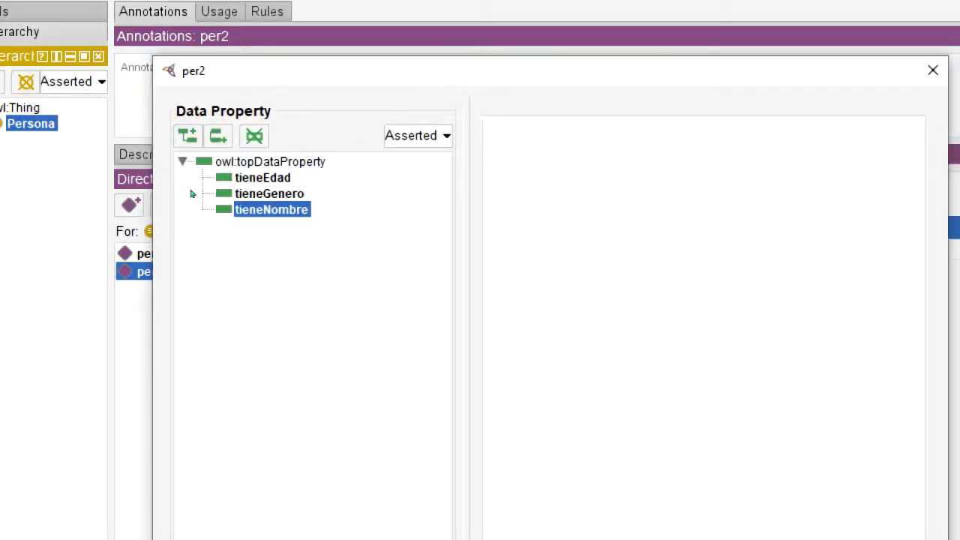
{"action": "left_click", "coordinate": [166, 176]}
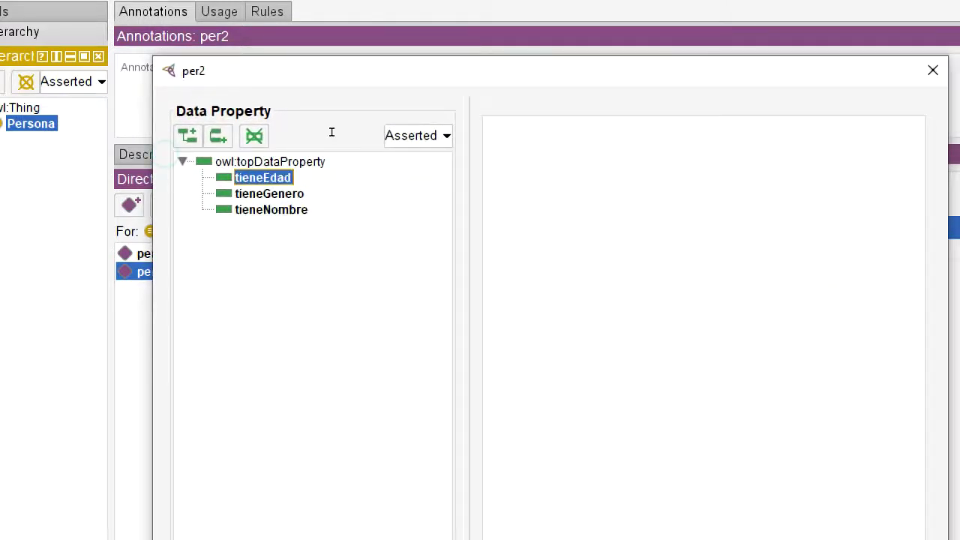
{"action": "key", "text": "Tab"}
{"action": "type", "text": "21"}
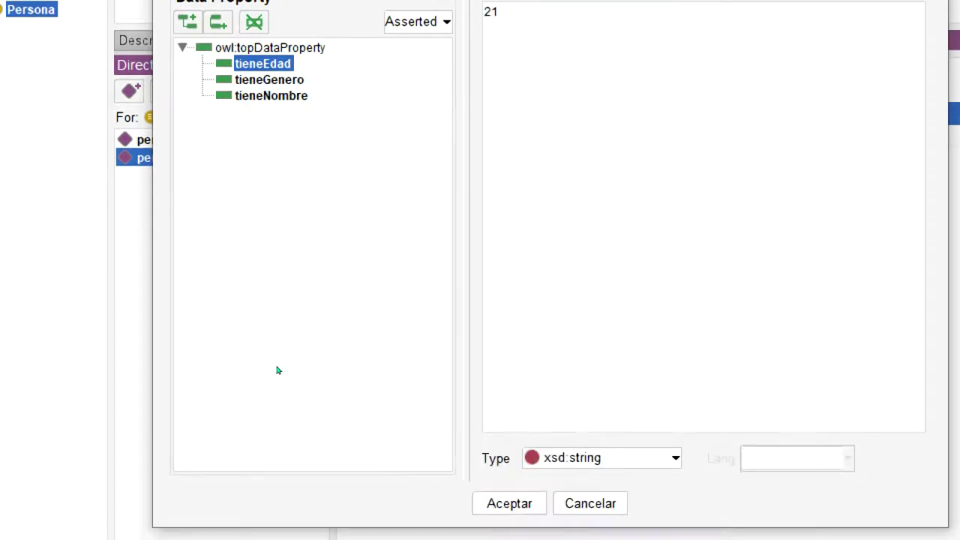
{"action": "key", "text": "Return"}
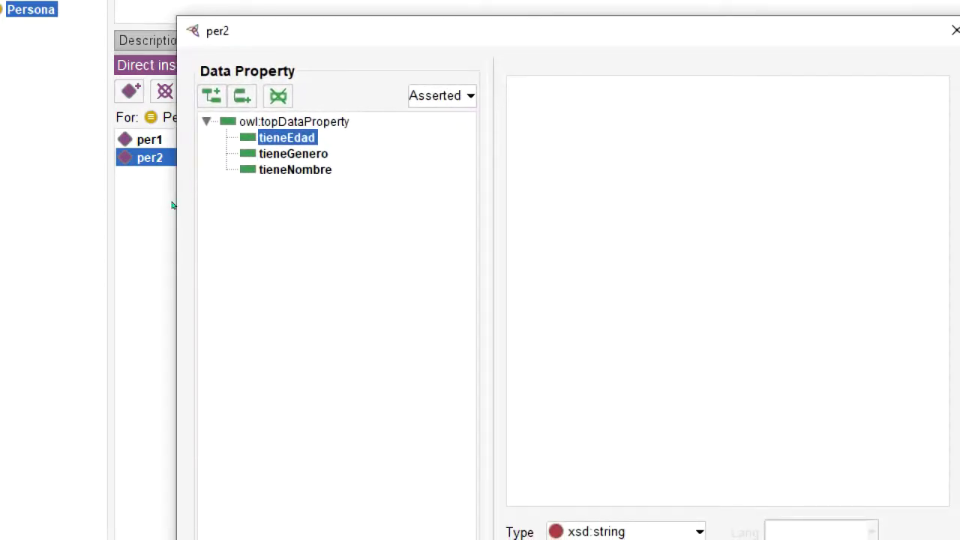
Assert the data property tieneGenero on per2 with the value Femenino of type xsd:string and save the ontology
{"action": "key", "text": "Down"}
{"action": "left_click", "coordinate": [318, 180]}
{"action": "type", "text": "Femenino"}
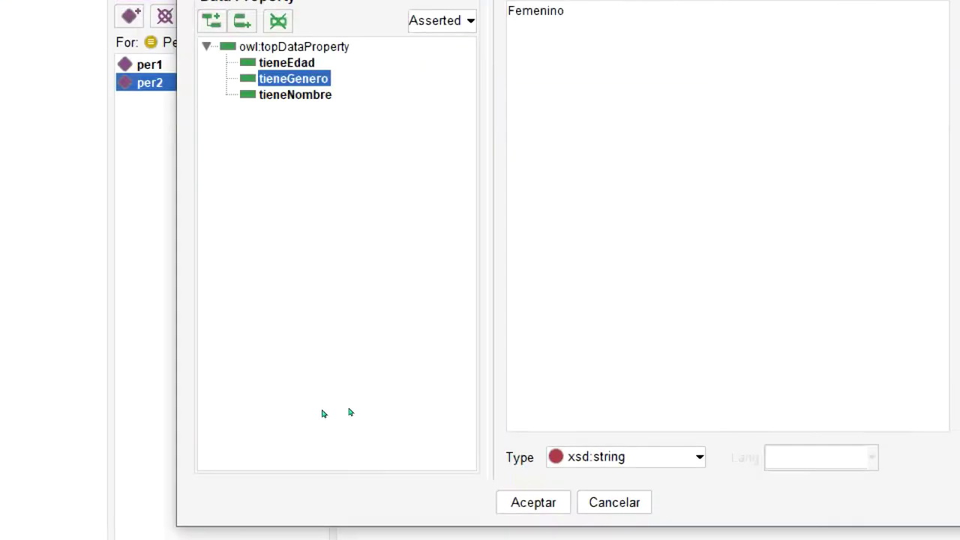
{"action": "left_click", "coordinate": [298, 489]}
{"action": "key", "text": "Return"}
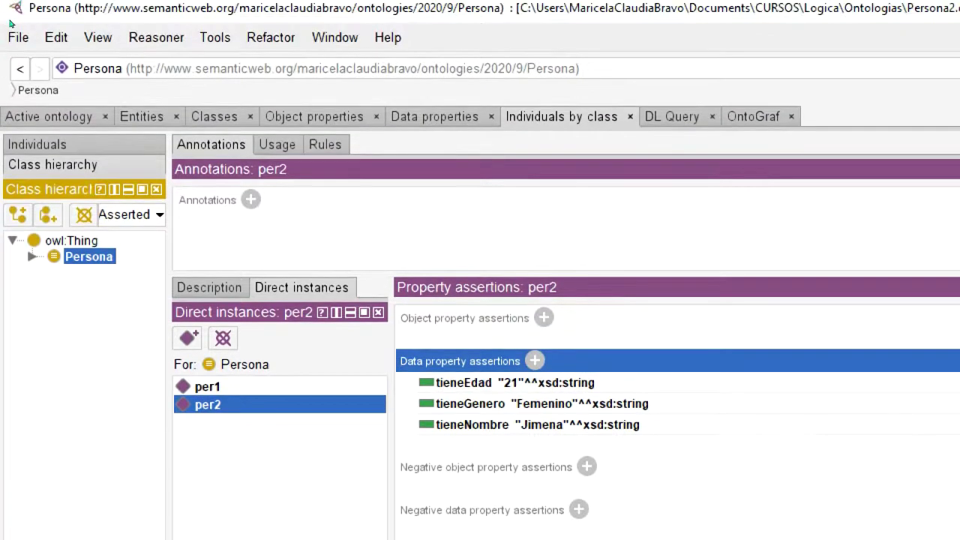
{"action": "left_click", "coordinate": [17, 36]}
{"action": "left_click", "coordinate": [41, 171]}
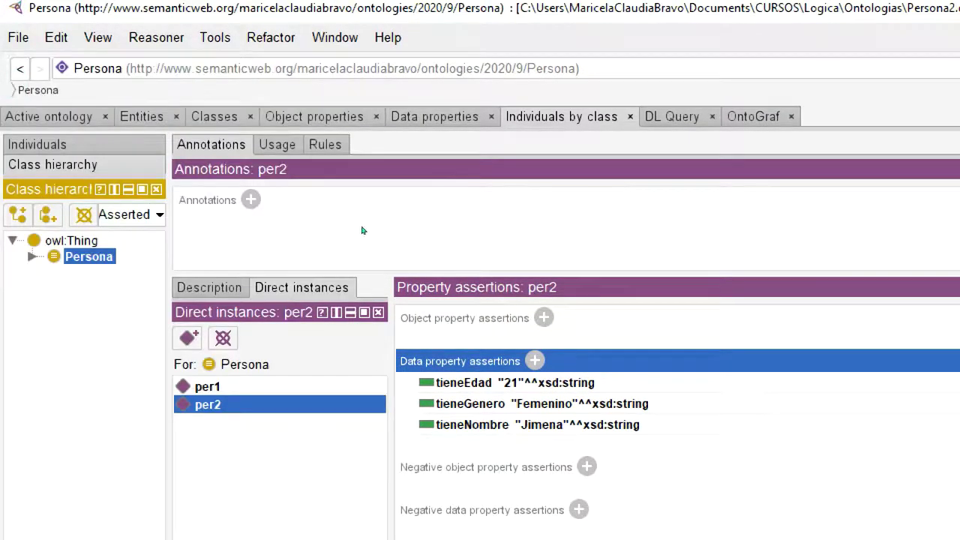
Compare the data property assertions of per1 and per2, and start the HermiT reasoner
{"action": "key", "text": "Up"}
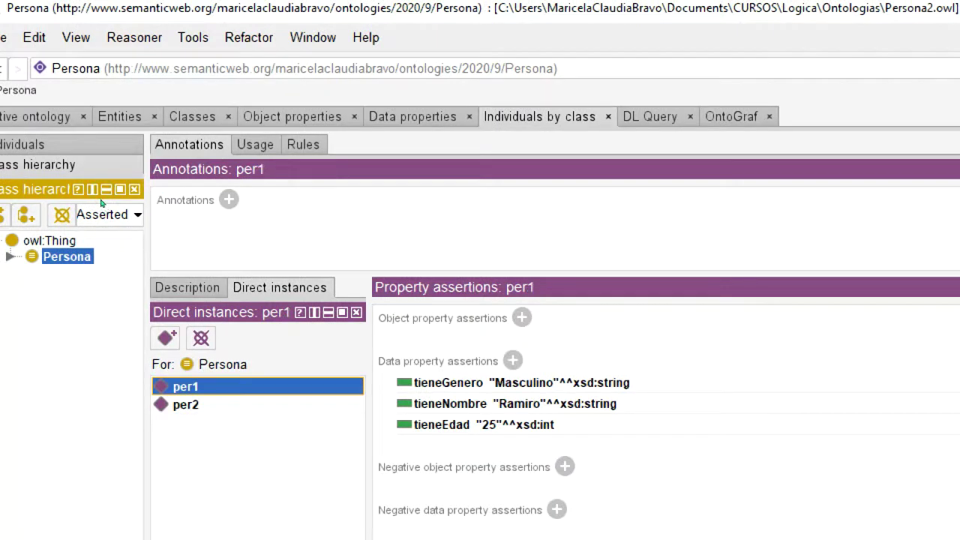
{"action": "key", "text": "Down"}
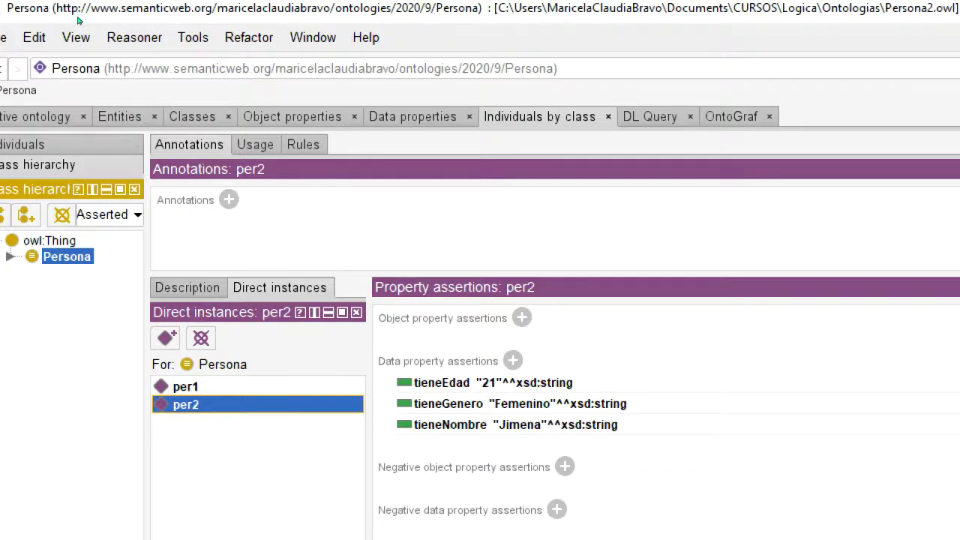
{"action": "key", "text": "alt+r"}
{"action": "key", "text": "Down"}
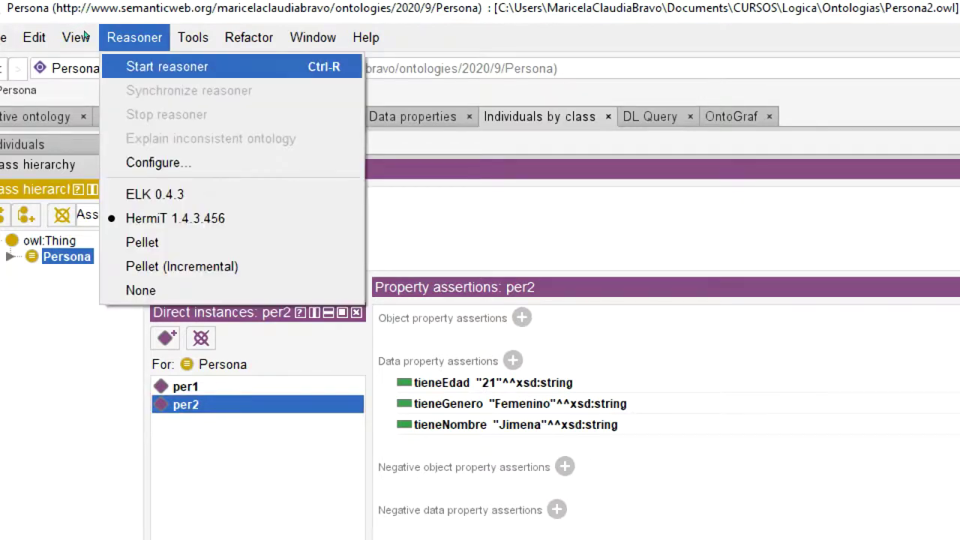
{"action": "key", "text": "Return"}
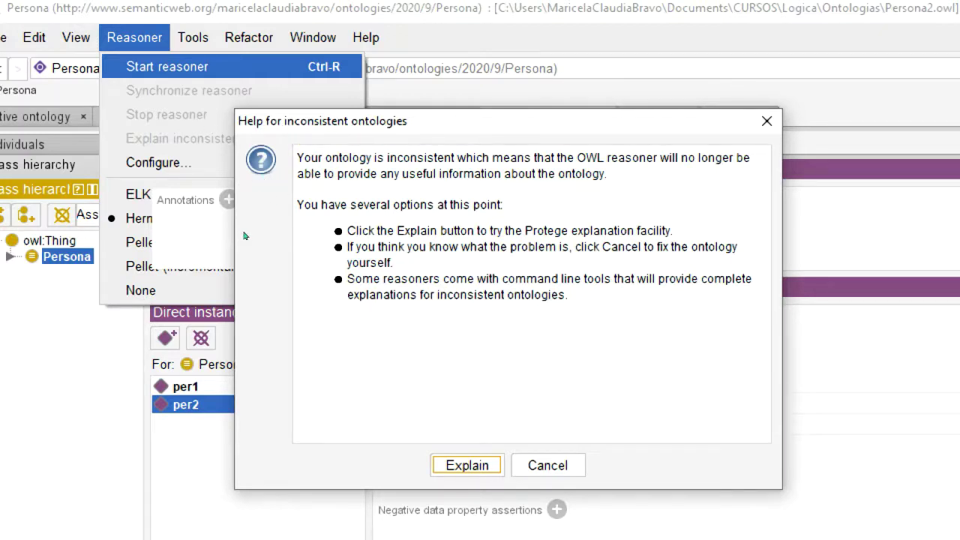
Request the explanation of the ontology's inconsistency and examine all the listed justifications, closing the explanation when finished
{"action": "key", "text": "Return"}
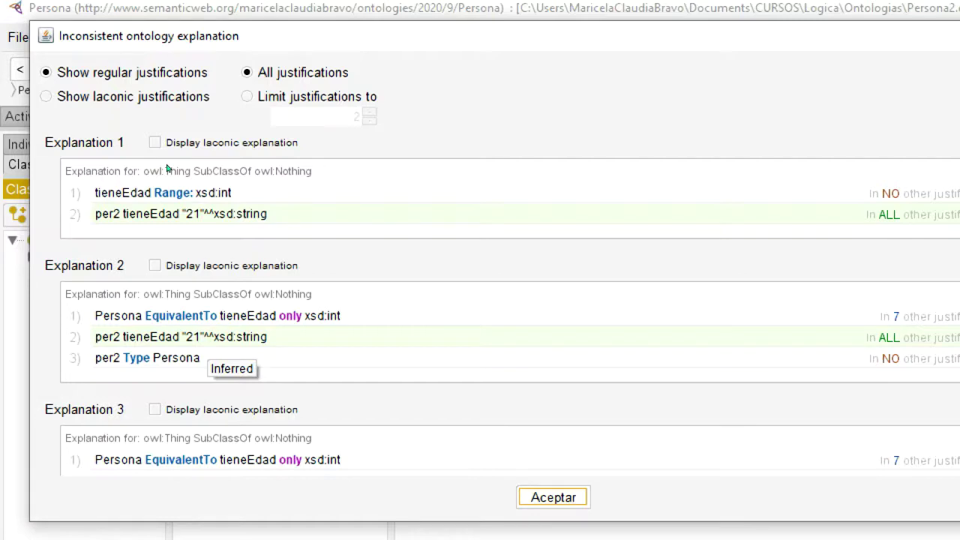
{"action": "scroll", "coordinate": [228, 193], "scroll_direction": "down", "scroll_amount": 5}
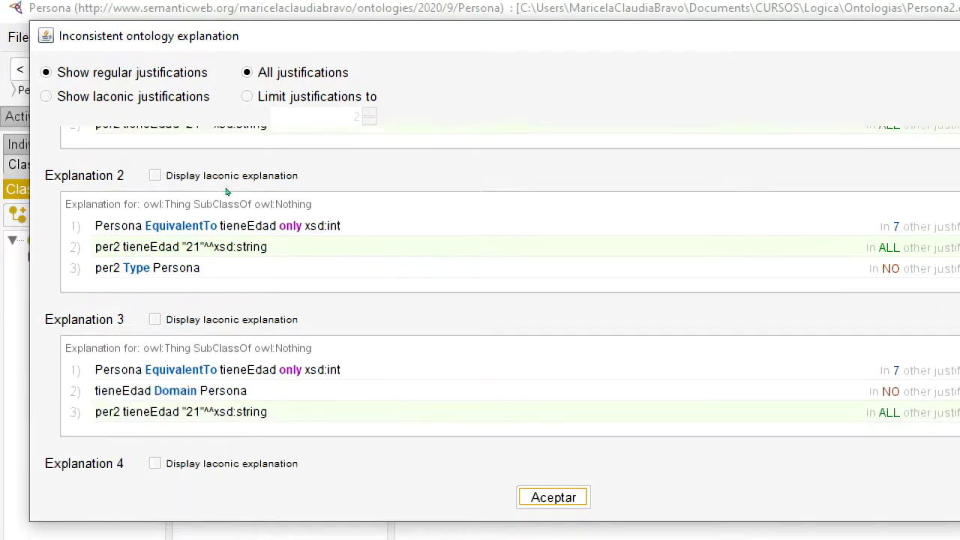
{"action": "scroll", "coordinate": [225, 191], "scroll_direction": "down", "scroll_amount": 3}
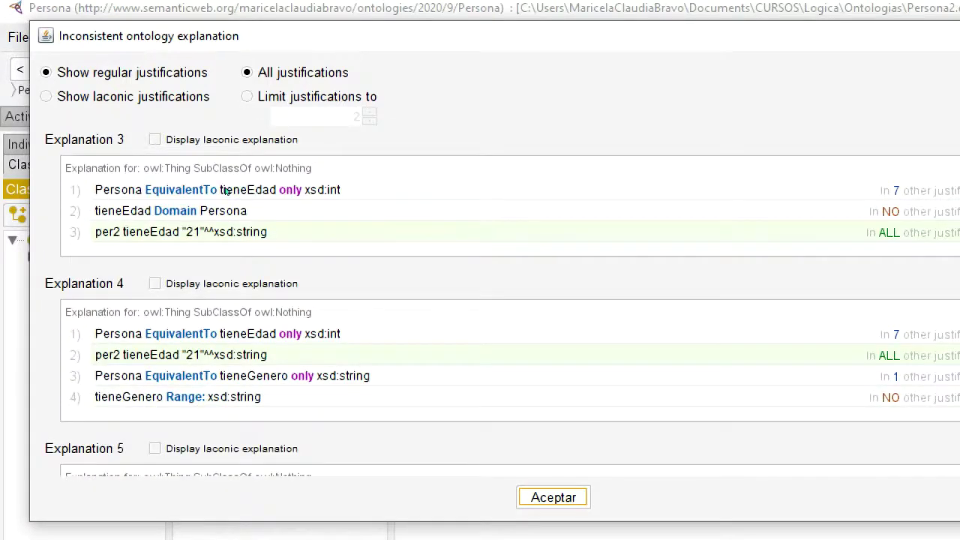
{"action": "scroll", "coordinate": [225, 191], "scroll_direction": "down", "scroll_amount": 5}
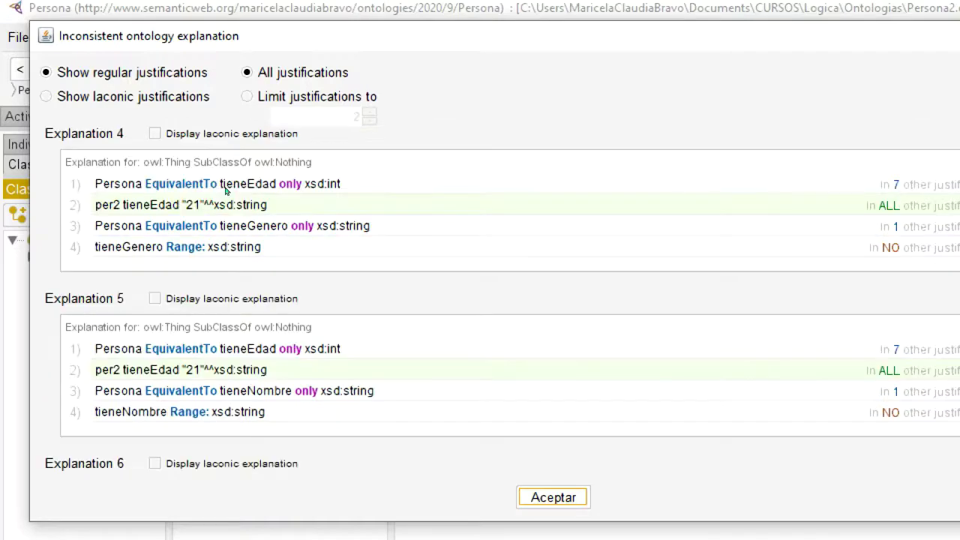
{"action": "scroll", "coordinate": [224, 190], "scroll_direction": "down", "scroll_amount": 3}
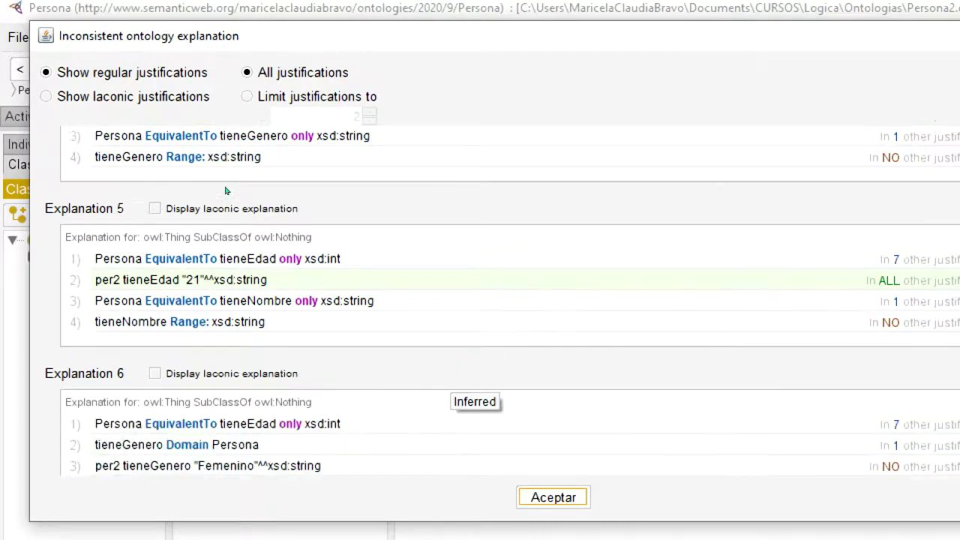
{"action": "scroll", "coordinate": [224, 190], "scroll_direction": "down", "scroll_amount": 2}
{"action": "scroll", "coordinate": [225, 190], "scroll_direction": "down", "scroll_amount": 2}
{"action": "scroll", "coordinate": [224, 188], "scroll_direction": "down", "scroll_amount": 3}
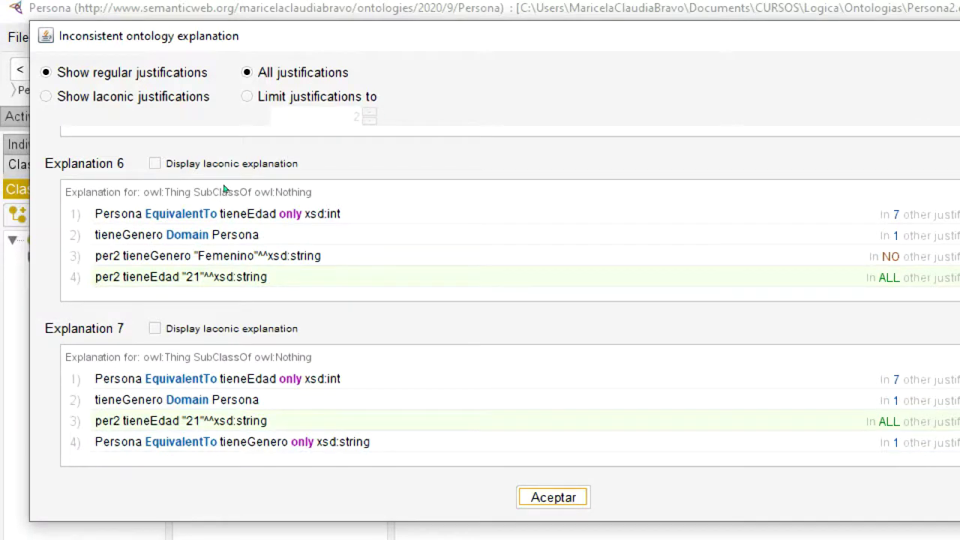
{"action": "scroll", "coordinate": [223, 188], "scroll_direction": "down", "scroll_amount": 4}
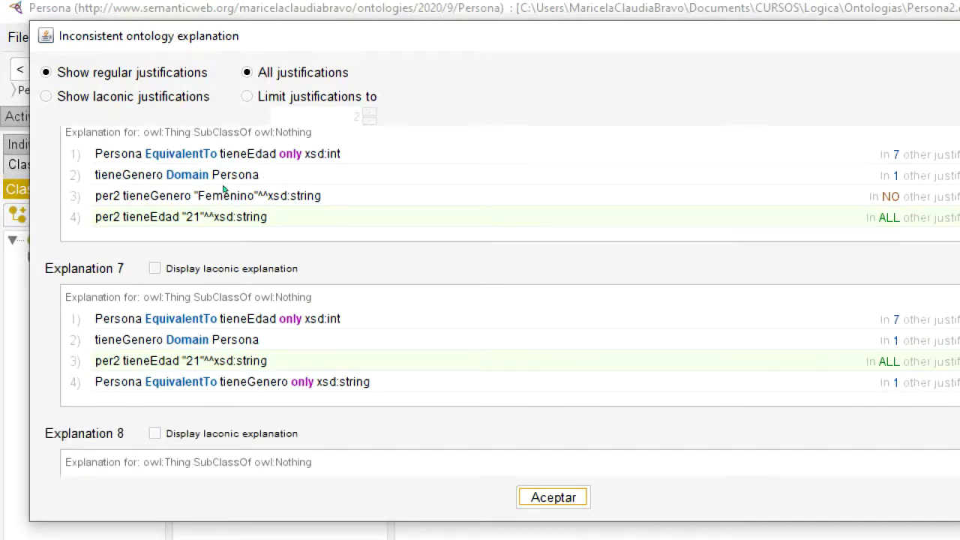
{"action": "scroll", "coordinate": [223, 189], "scroll_direction": "down", "scroll_amount": 7}
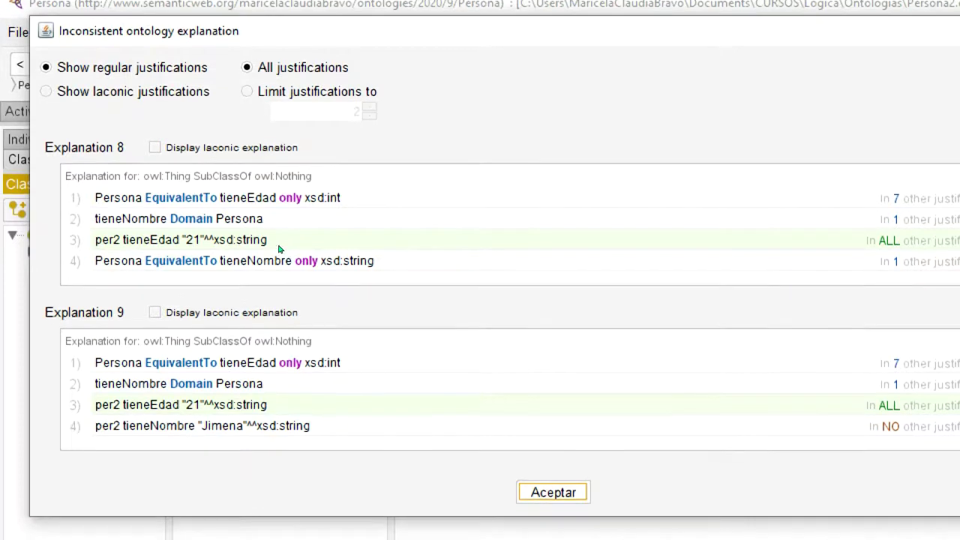
{"action": "key", "text": "Return"}
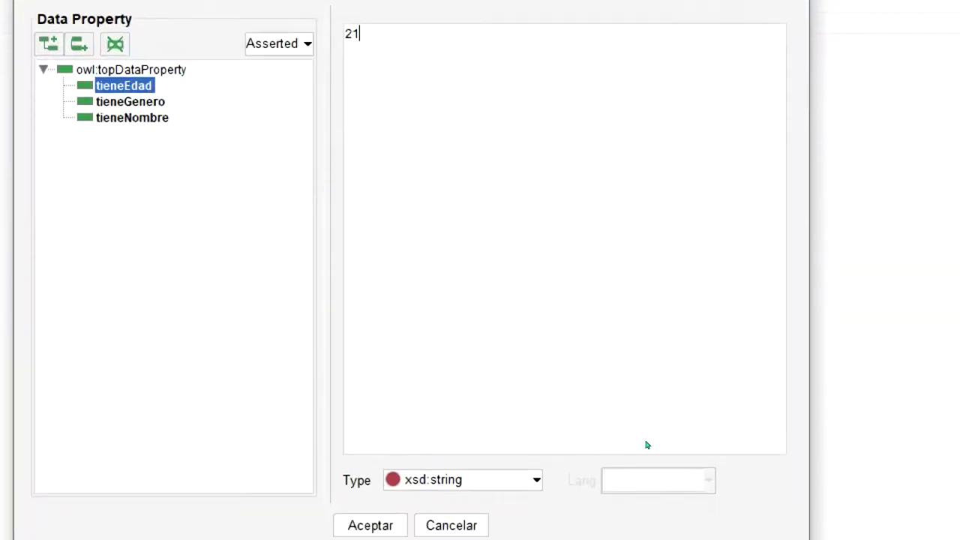
Set the datatype of per2's tieneEdad assertion to xsd:int
{"action": "key", "text": "alt+Down"}
{"action": "key", "text": "Down"}
{"action": "key", "text": "Down"}
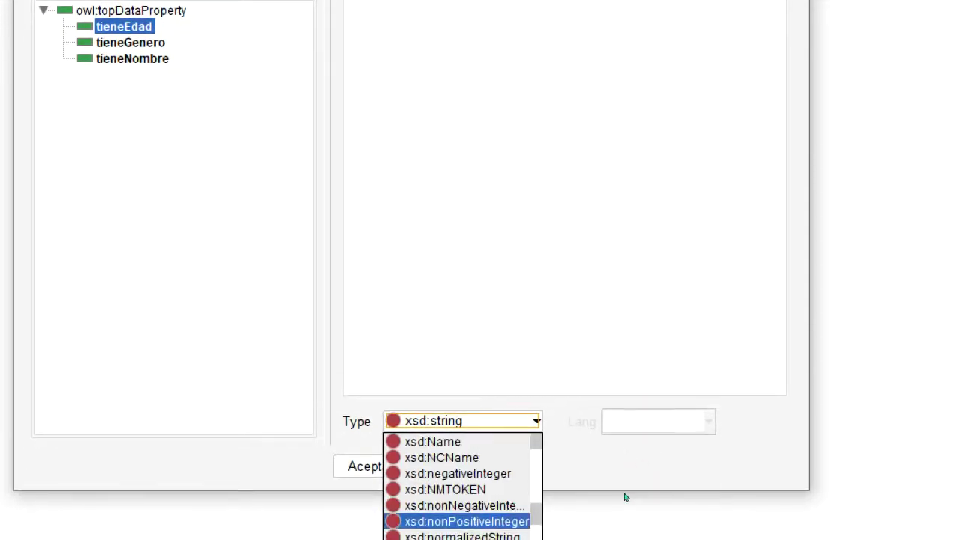
{"action": "key", "text": "Up"}
{"action": "key", "text": "Down"}
{"action": "key", "text": "Down"}
{"action": "key", "text": "Down"}
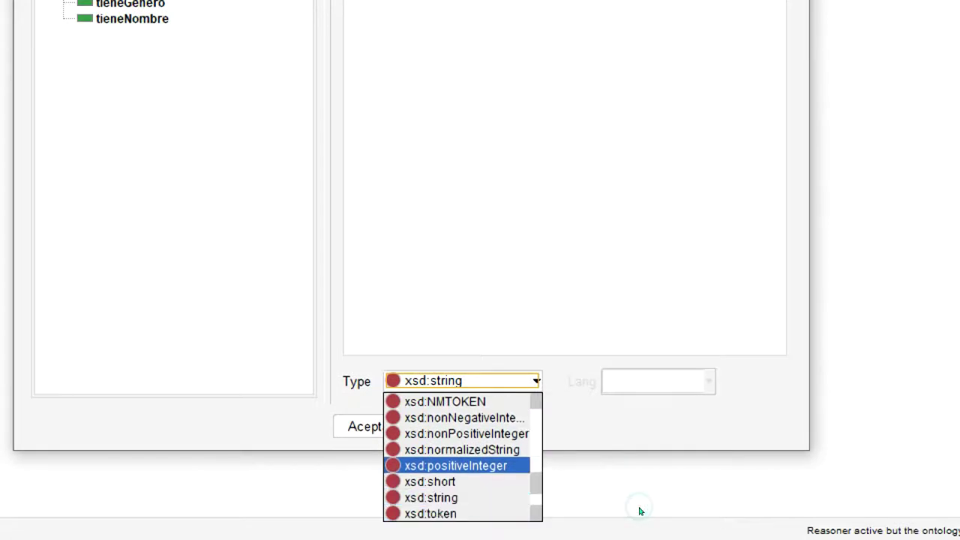
{"action": "key", "text": "Down"}
{"action": "key", "text": "Down"}
{"action": "key", "text": "Down"}
{"action": "key", "text": "Down"}
{"action": "key", "text": "Down"}
{"action": "key", "text": "Up"}
{"action": "key", "text": "Up"}
{"action": "key", "text": "Up"}
{"action": "key", "text": "Up"}
{"action": "key", "text": "Up"}
{"action": "key", "text": "Up"}
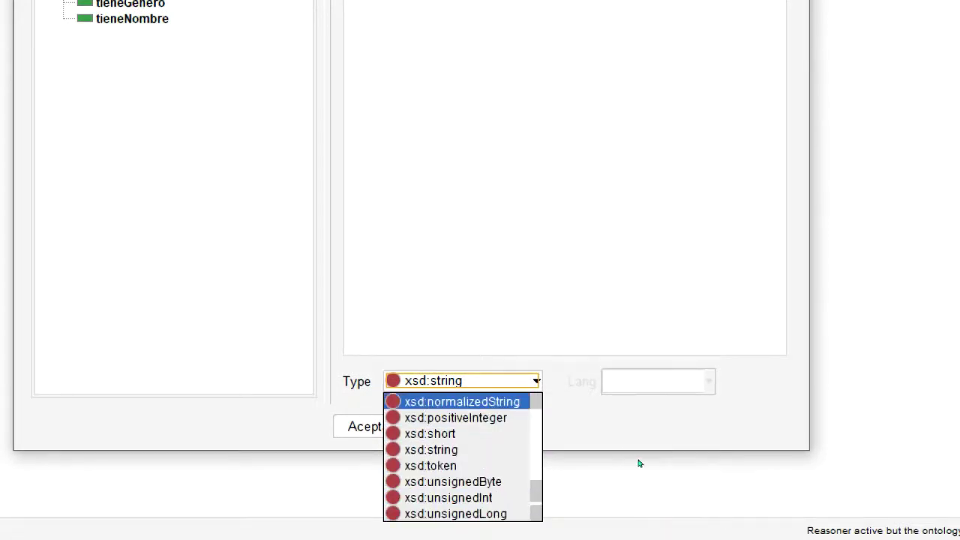
{"action": "scroll", "coordinate": [638, 459], "scroll_direction": "up", "scroll_amount": 5}
{"action": "key", "text": "Up"}
{"action": "key", "text": "Up"}
{"action": "key", "text": "Up"}
{"action": "key", "text": "Up"}
{"action": "key", "text": "Up"}
{"action": "key", "text": "Up"}
{"action": "key", "text": "Up"}
{"action": "key", "text": "Up"}
{"action": "key", "text": "Up"}
{"action": "key", "text": "Up"}
{"action": "key", "text": "Up"}
{"action": "key", "text": "Down"}
{"action": "key", "text": "Return"}
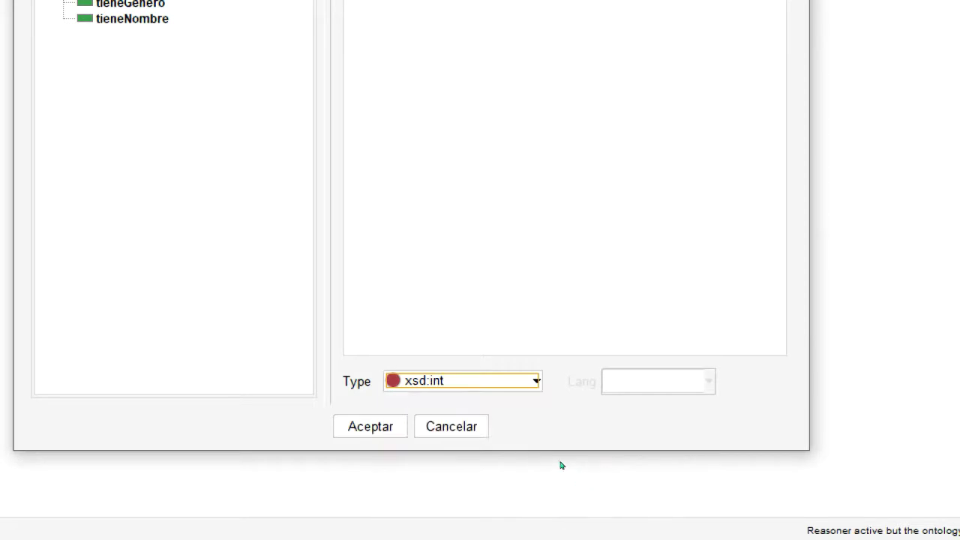
{"action": "key", "text": "Return"}
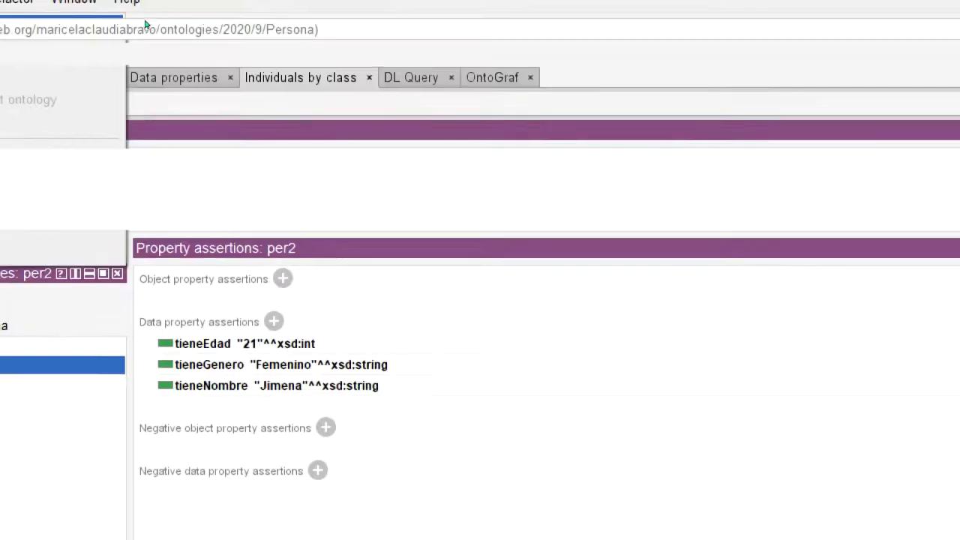
{"action": "left_click", "coordinate": [156, 36]}
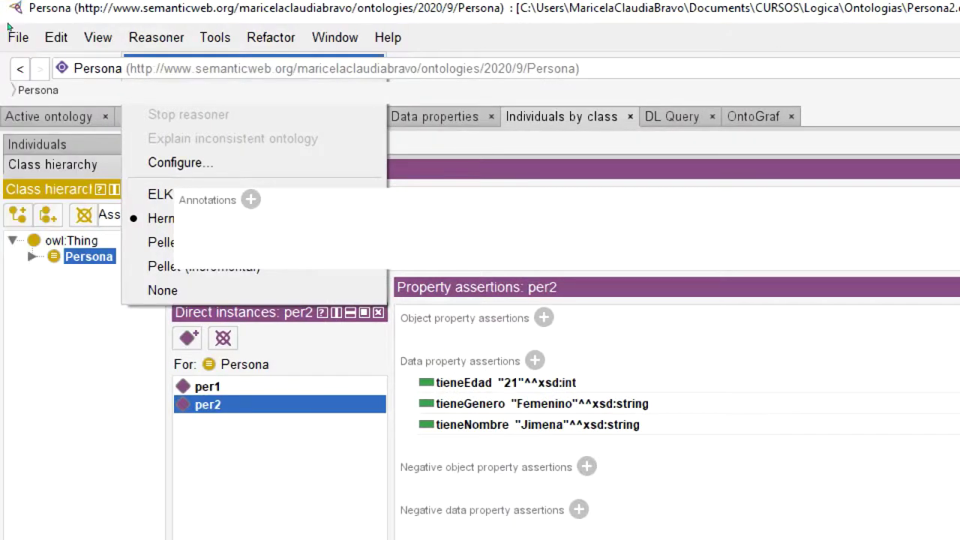
Close the Protégé console window to end the frozen session and relaunch Protégé with the run batch file in the Protege-5.5.0 folder
{"action": "key", "text": "Left"}
{"action": "key", "text": "Left"}
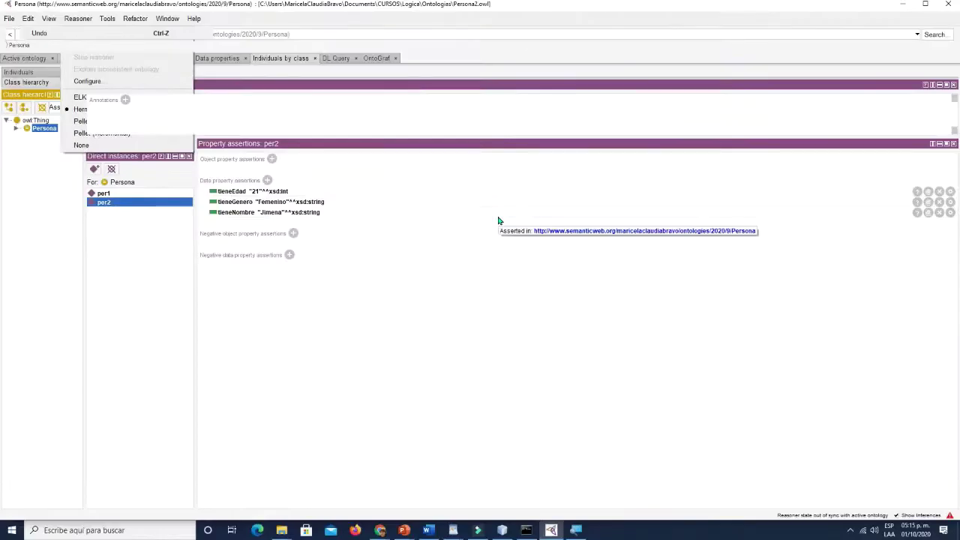
{"action": "left_click", "coordinate": [8, 20]}
{"action": "left_click", "coordinate": [527, 530]}
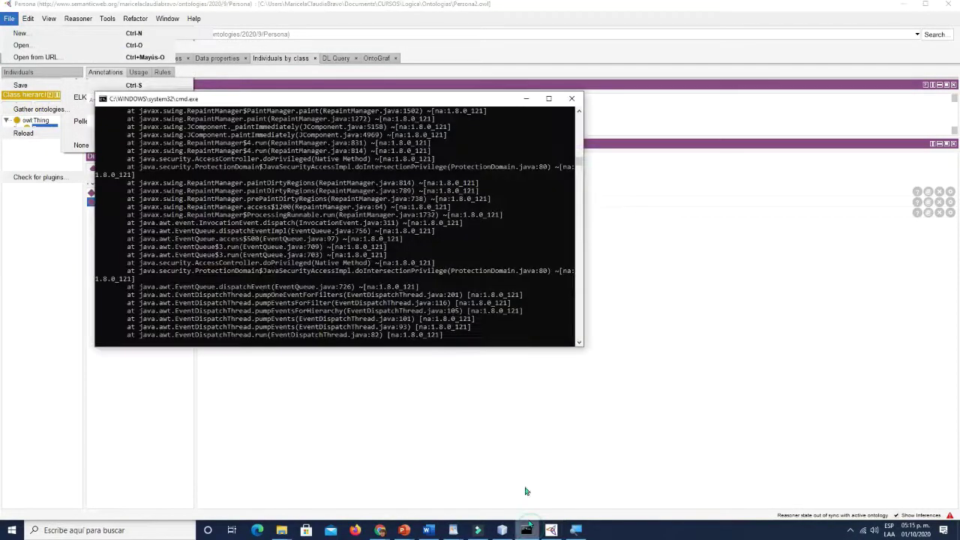
{"action": "left_click", "coordinate": [573, 99]}
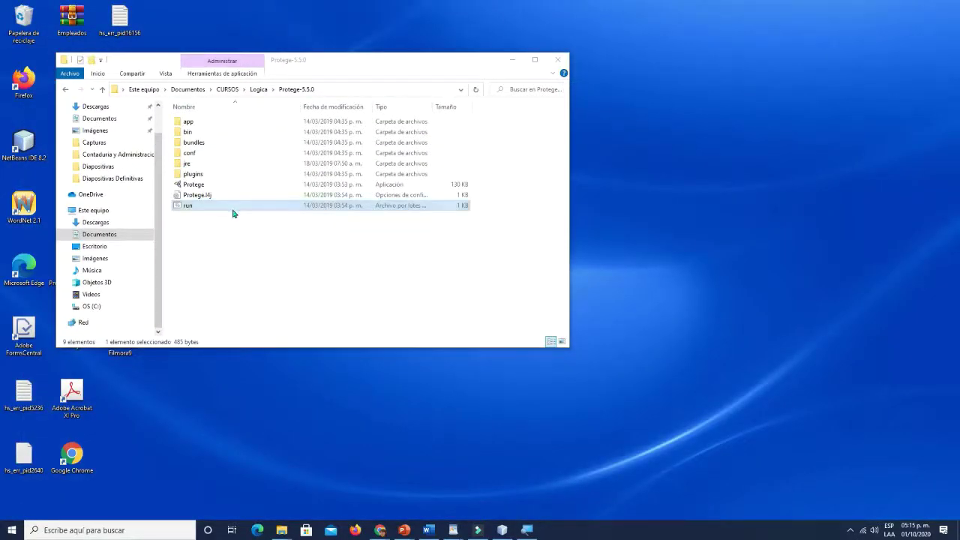
{"action": "double_click", "coordinate": [198, 205]}
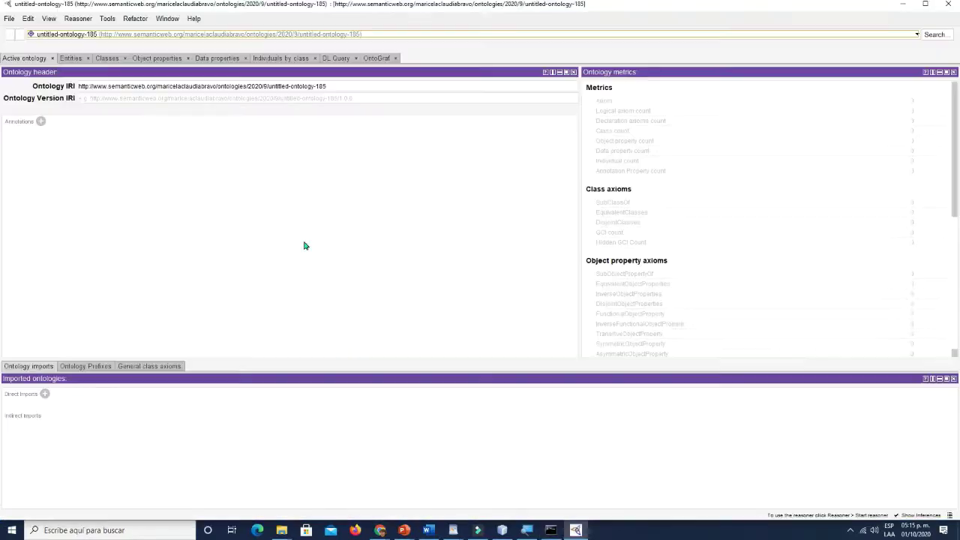
Reopen the recently used ontology file Persona2.owl
{"action": "left_click", "coordinate": [8, 19]}
{"action": "mouse_move", "coordinate": [33, 70]}
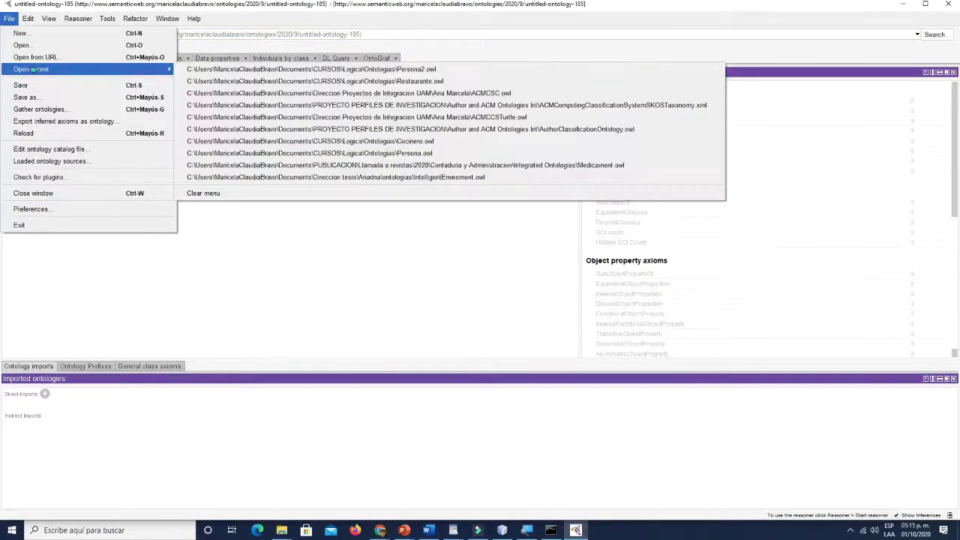
{"action": "left_click", "coordinate": [225, 69]}
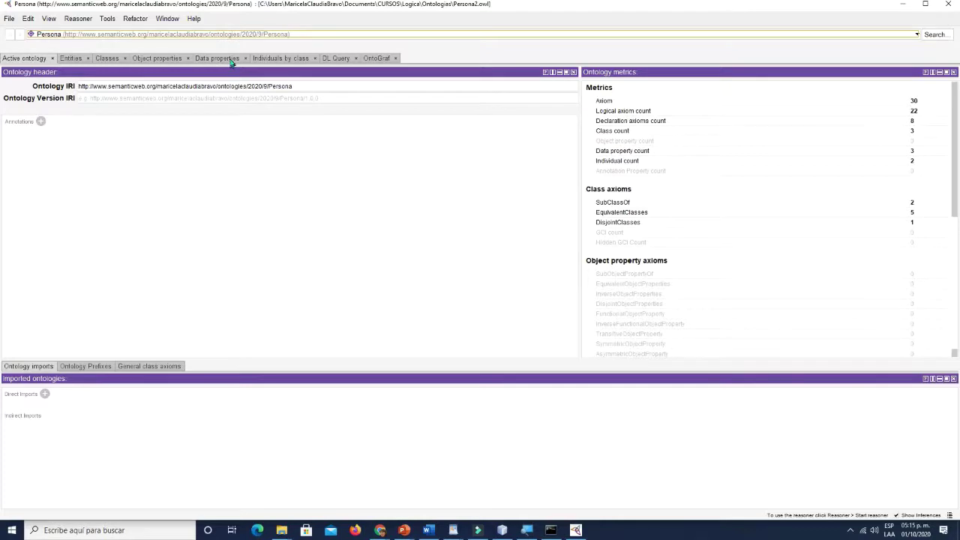
Show the individuals by class, list the direct instances of Persona and select per2
{"action": "left_click", "coordinate": [278, 59]}
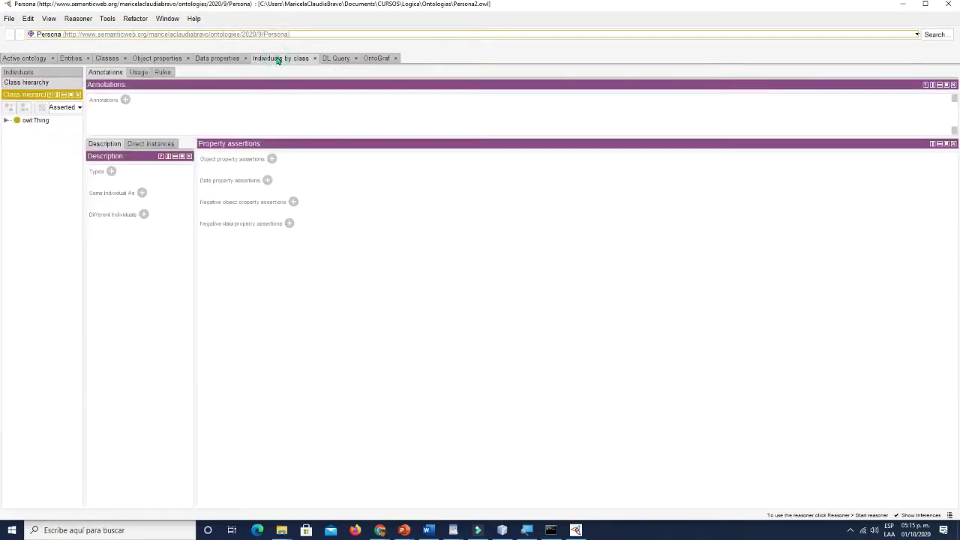
{"action": "left_click", "coordinate": [81, 20]}
{"action": "mouse_move", "coordinate": [135, 18]}
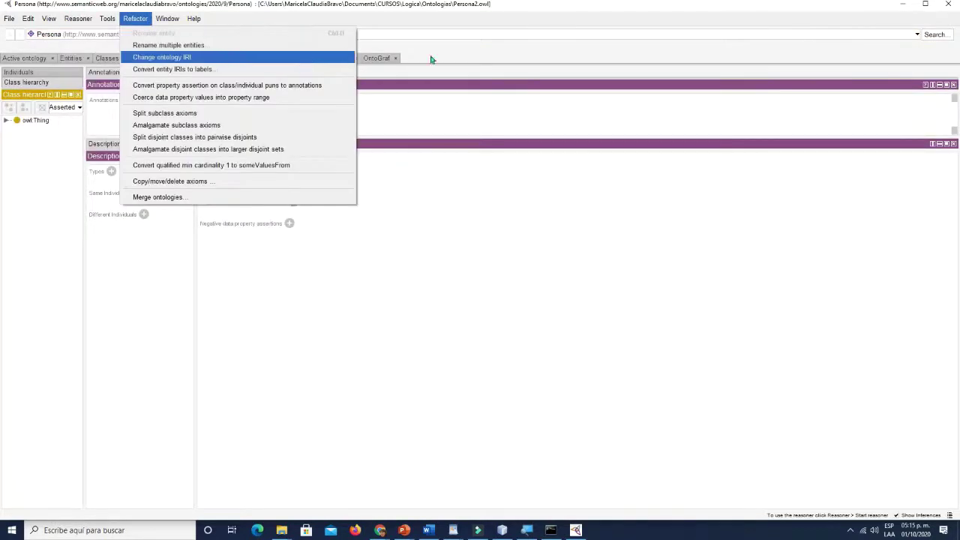
{"action": "left_click", "coordinate": [547, 120]}
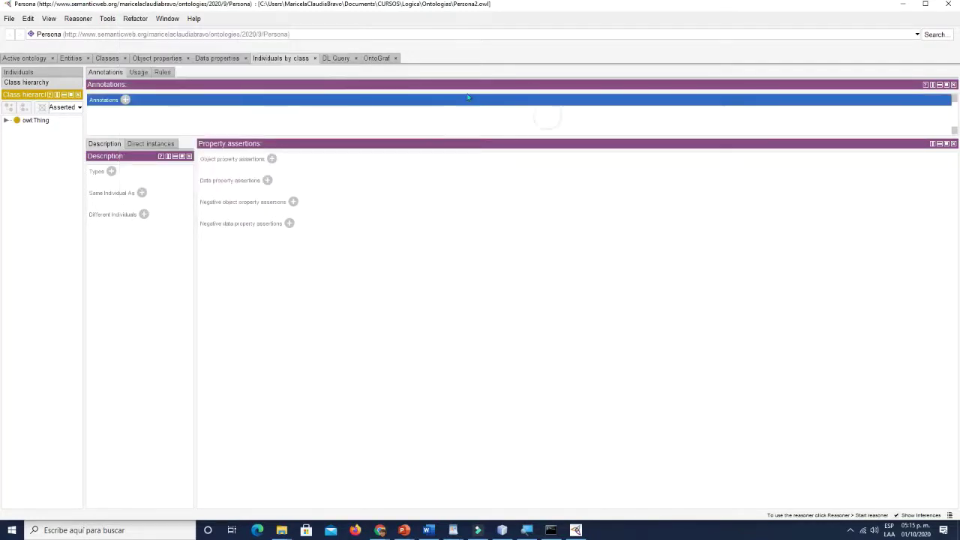
{"action": "left_click", "coordinate": [6, 120]}
{"action": "left_click", "coordinate": [39, 130]}
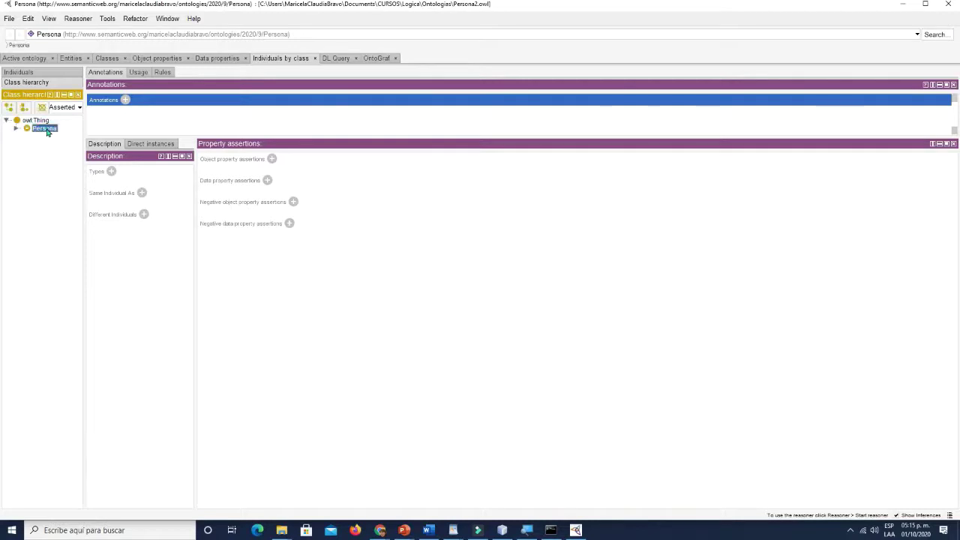
{"action": "left_click", "coordinate": [159, 143]}
{"action": "left_click", "coordinate": [105, 202]}
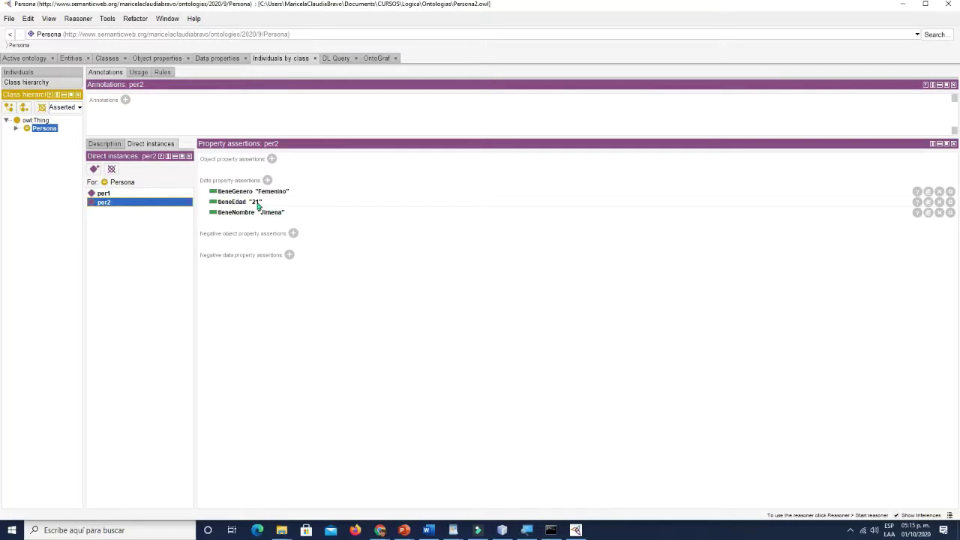
Edit per2's tieneEdad assertion with value 21 so that its datatype is xsd:int
{"action": "left_click", "coordinate": [950, 203]}
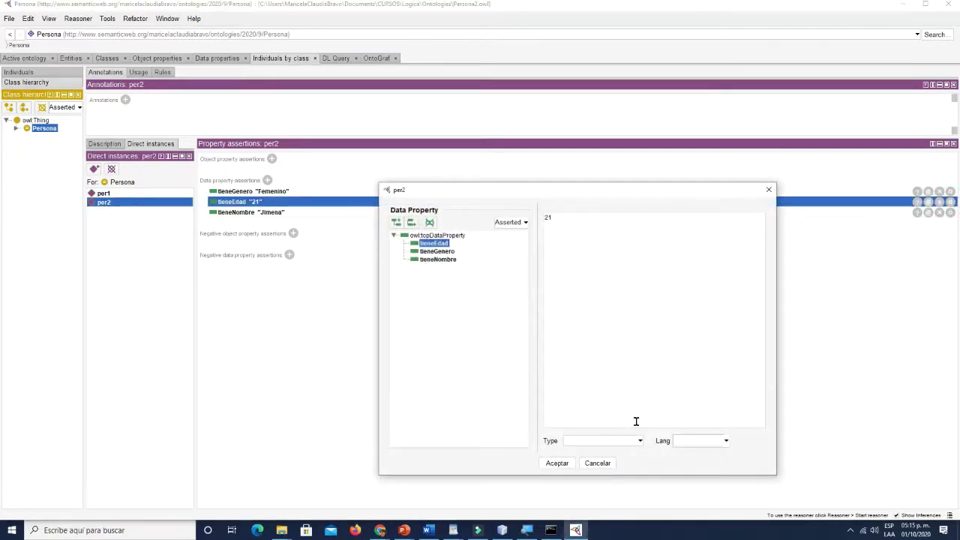
{"action": "left_click", "coordinate": [641, 442]}
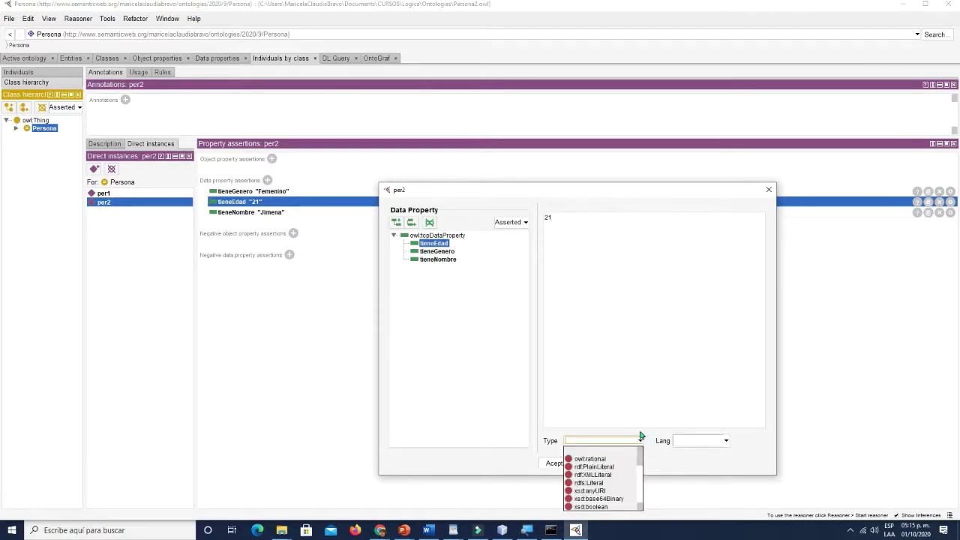
{"action": "left_click", "coordinate": [641, 493]}
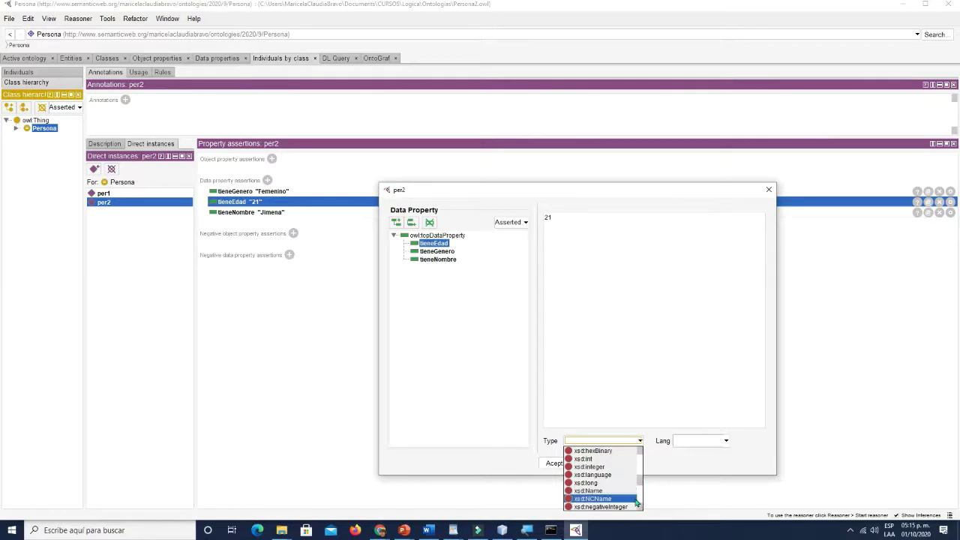
{"action": "left_click", "coordinate": [588, 458]}
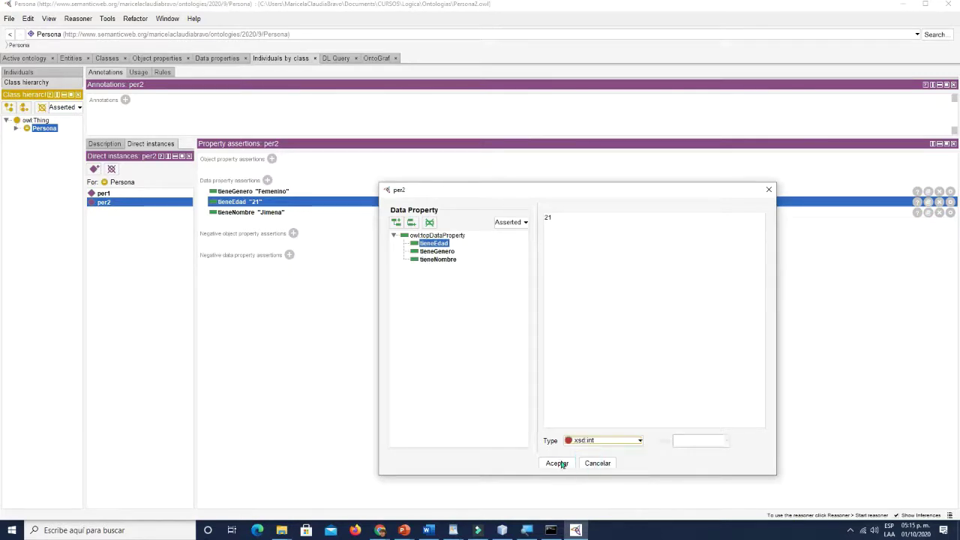
{"action": "left_click", "coordinate": [556, 463]}
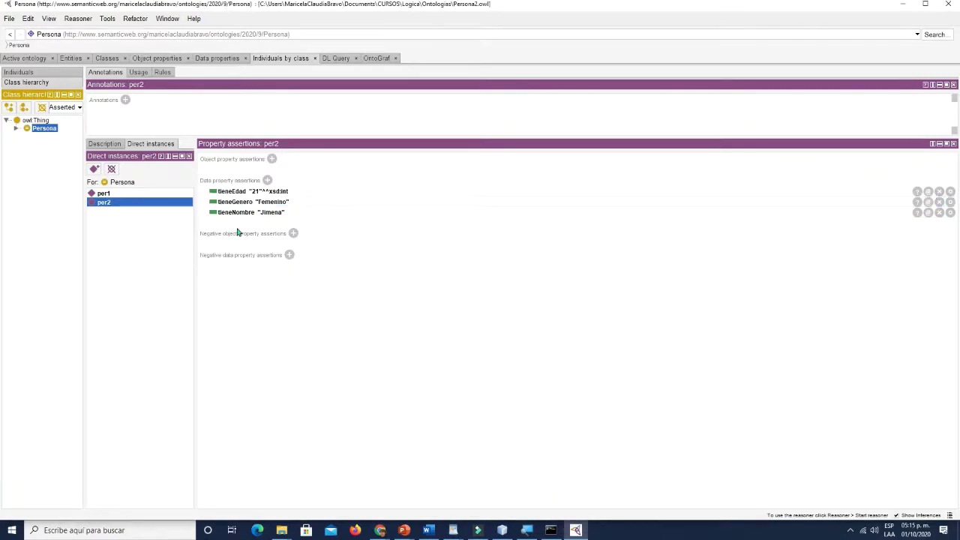
Save the Persona ontology and start the HermiT reasoner
{"action": "left_click", "coordinate": [10, 19]}
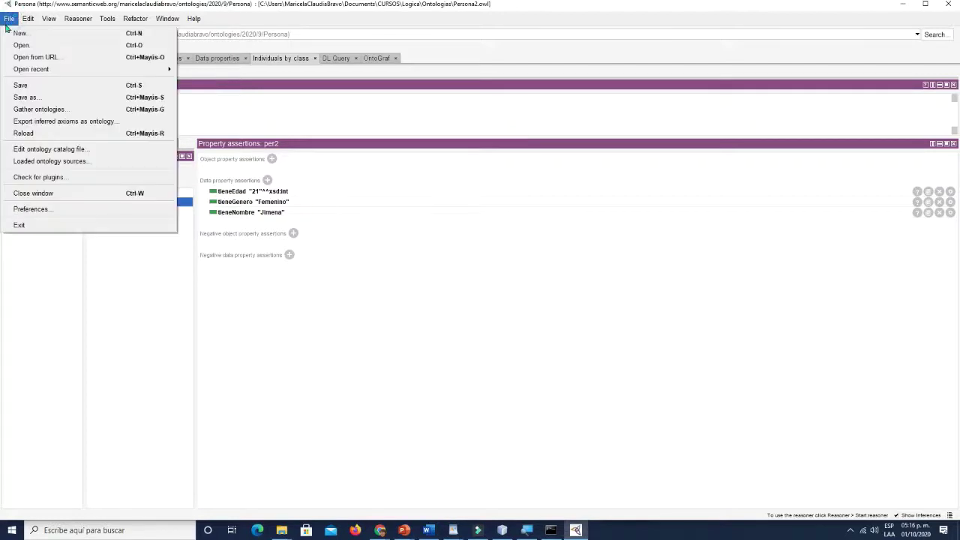
{"action": "left_click", "coordinate": [23, 86]}
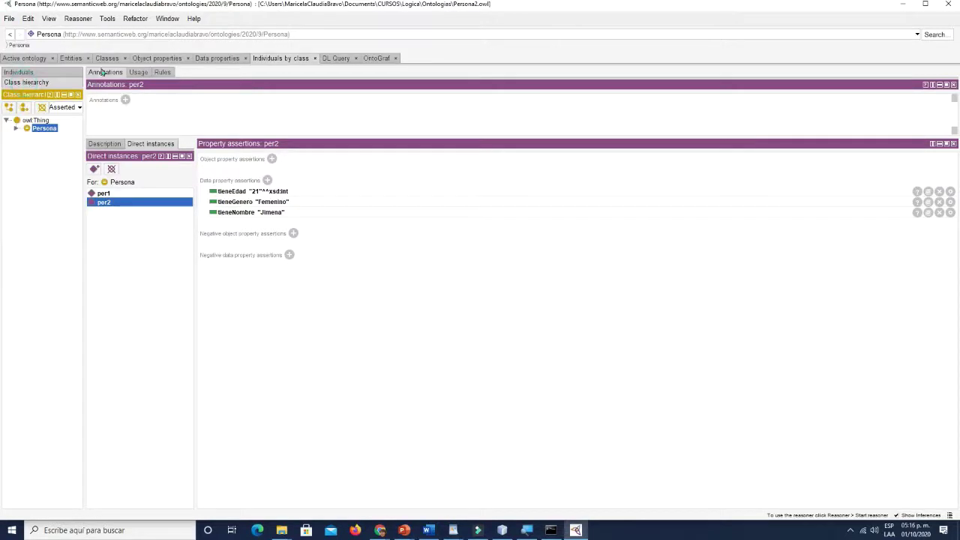
{"action": "left_click", "coordinate": [78, 19]}
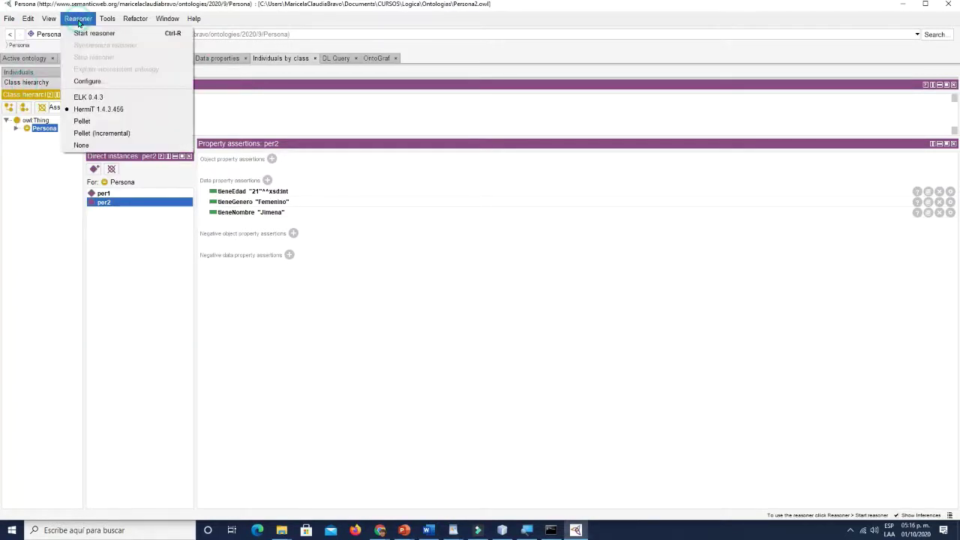
{"action": "left_click", "coordinate": [85, 32]}
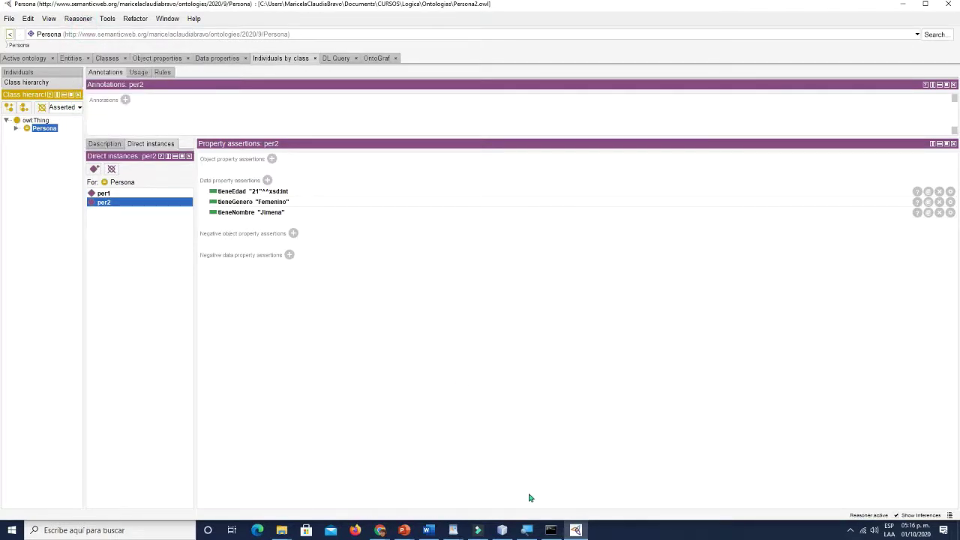
Check the reasoner's log in the console window, minimize it and expand the Persona class to show its subclasses
{"action": "left_click", "coordinate": [551, 530]}
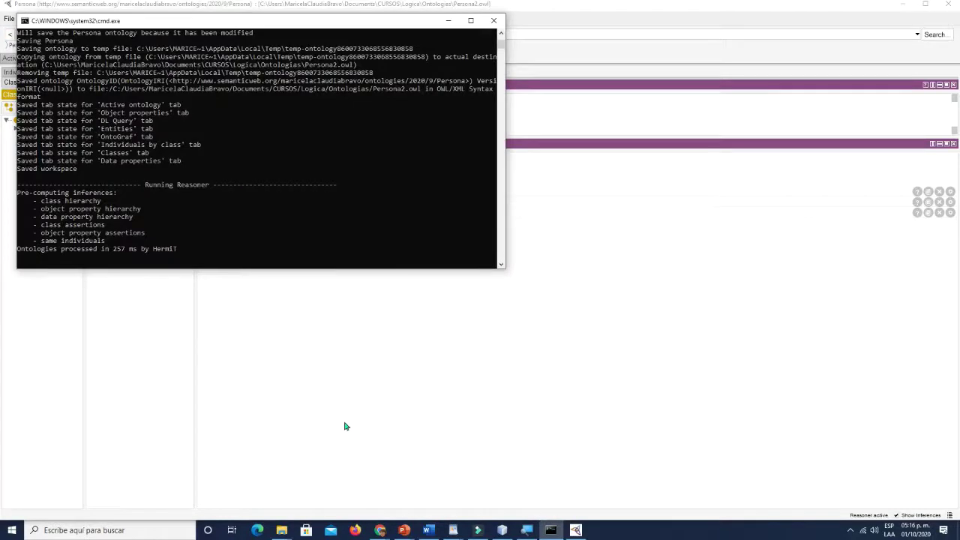
{"action": "left_click", "coordinate": [448, 21]}
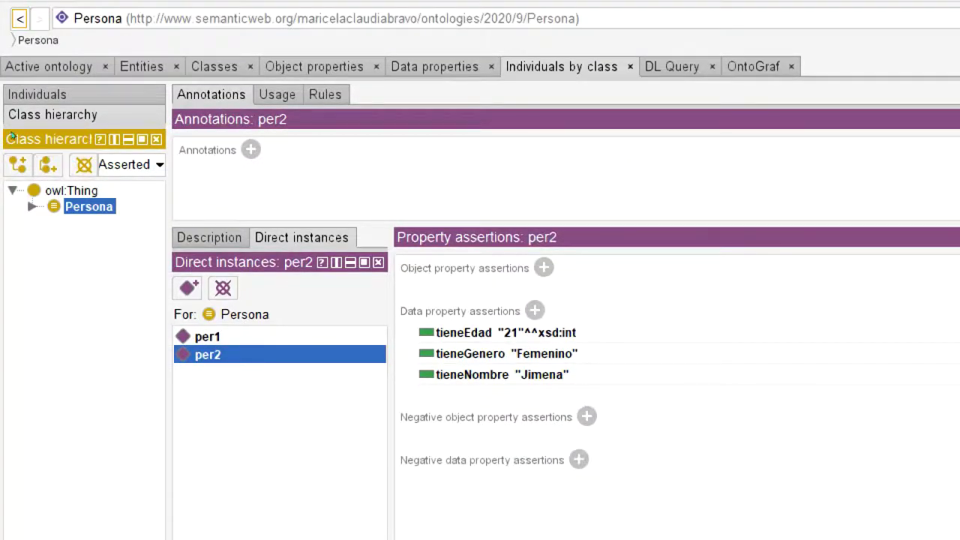
{"action": "key", "text": "Right"}
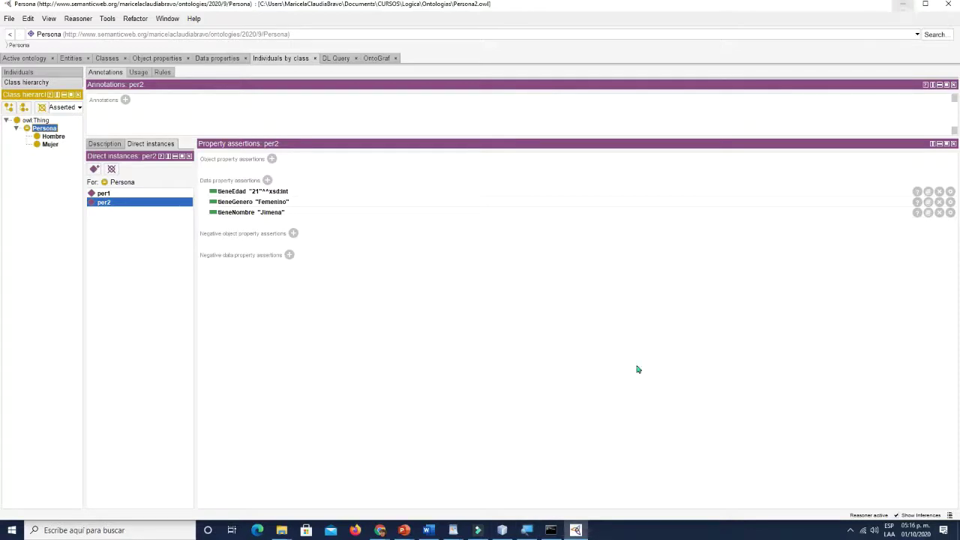
{"action": "left_click", "coordinate": [477, 529]}
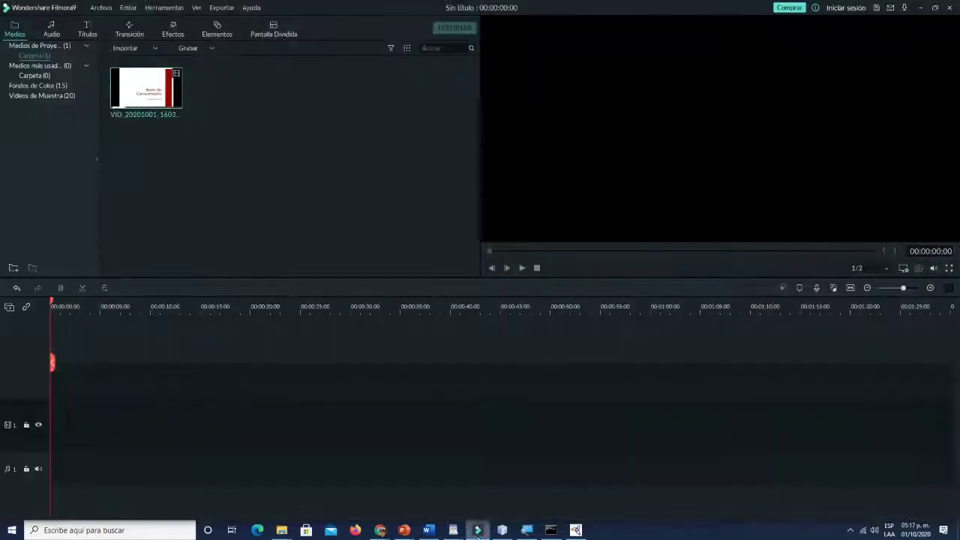
{"action": "left_click", "coordinate": [101, 9]}
{"action": "mouse_move", "coordinate": [142, 75]}
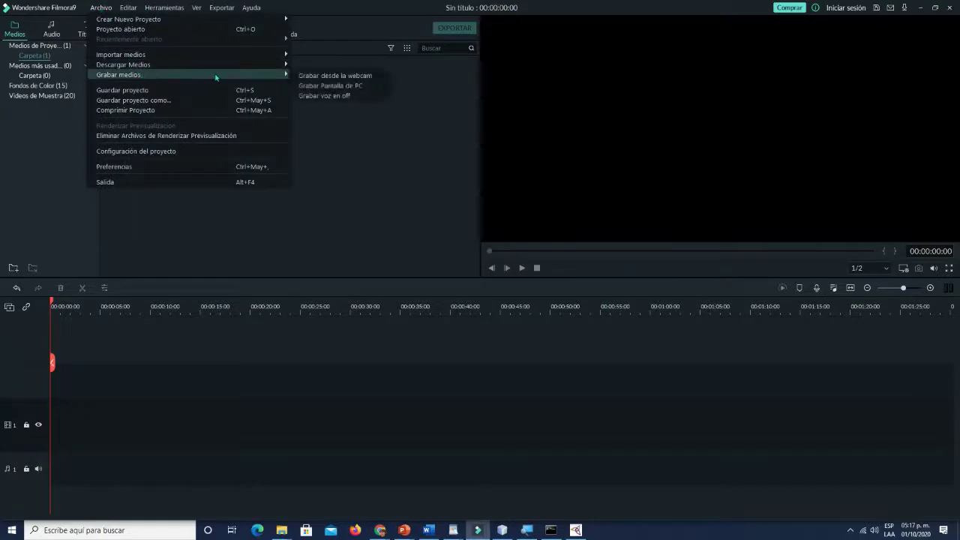